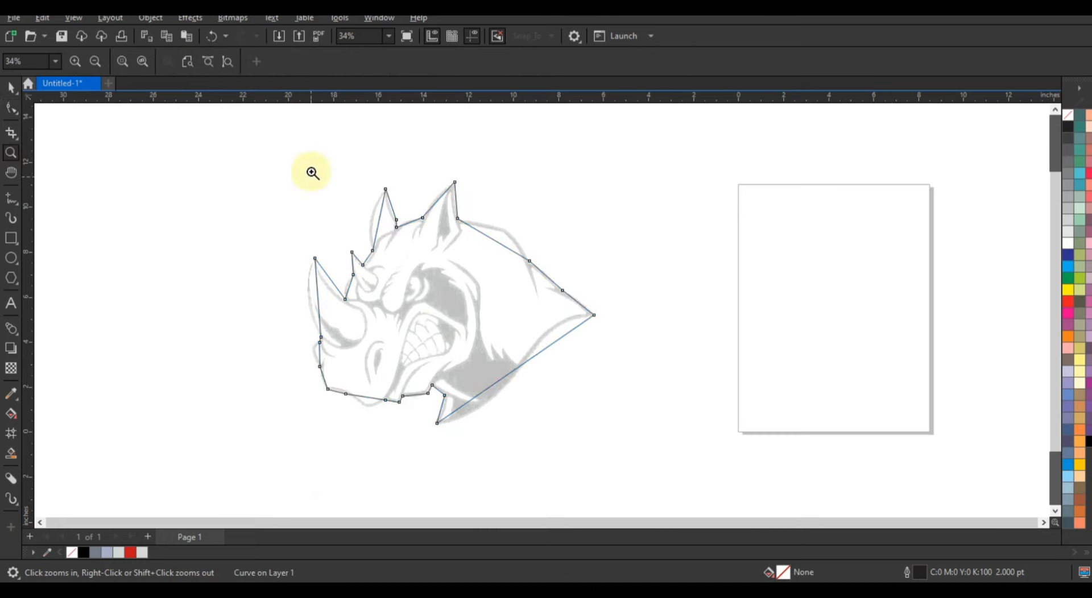
# Step: Bend the outline segments around both ears and the small horn's upper edge to follow the rhino sketch
pyautogui.moveTo(312, 171); pyautogui.dragTo(505, 274)
pyautogui.click(11, 107)
pyautogui.moveTo(422, 310); pyautogui.dragTo(391, 301)
pyautogui.moveTo(471, 253); pyautogui.dragTo(469, 250)
pyautogui.moveTo(661, 218); pyautogui.dragTo(653, 211)
pyautogui.moveTo(725, 229); pyautogui.dragTo(726, 232)
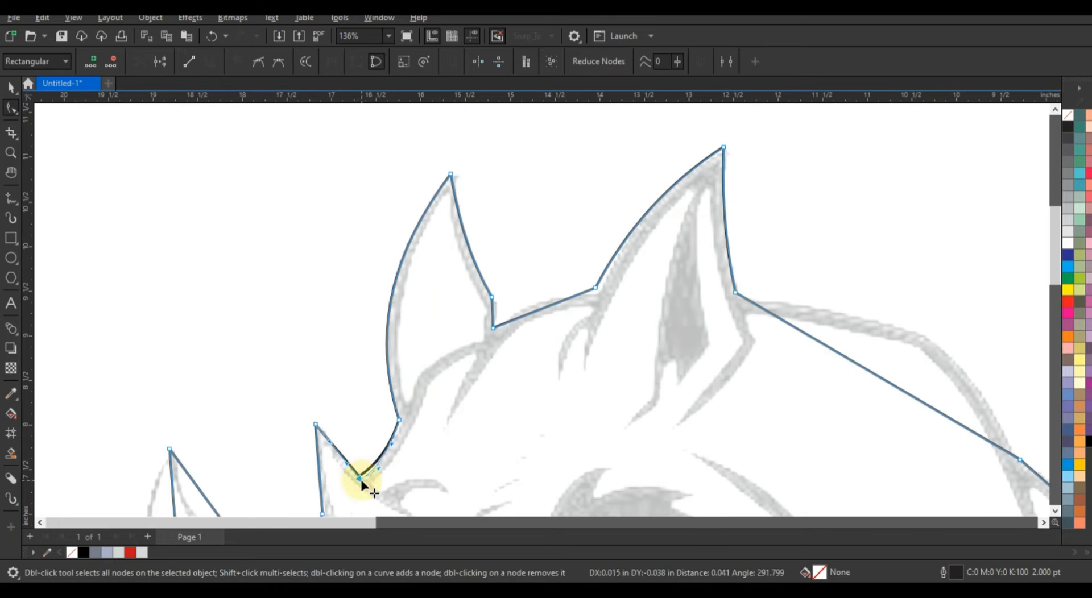
# Step: Curve the outline along the back of the head down to the neck's pointed tip, adjusting its nodes to the sketch
pyautogui.moveTo(891, 383); pyautogui.dragTo(933, 339)
pyautogui.moveTo(735, 292); pyautogui.dragTo(739, 302)
pyautogui.moveTo(984, 331); pyautogui.dragTo(982, 337)
pyautogui.moveTo(1020, 459); pyautogui.dragTo(1015, 457)
pyautogui.scroll(-2, 584, 331)
pyautogui.click(1054, 511)
pyautogui.moveTo(797, 285); pyautogui.dragTo(799, 283)
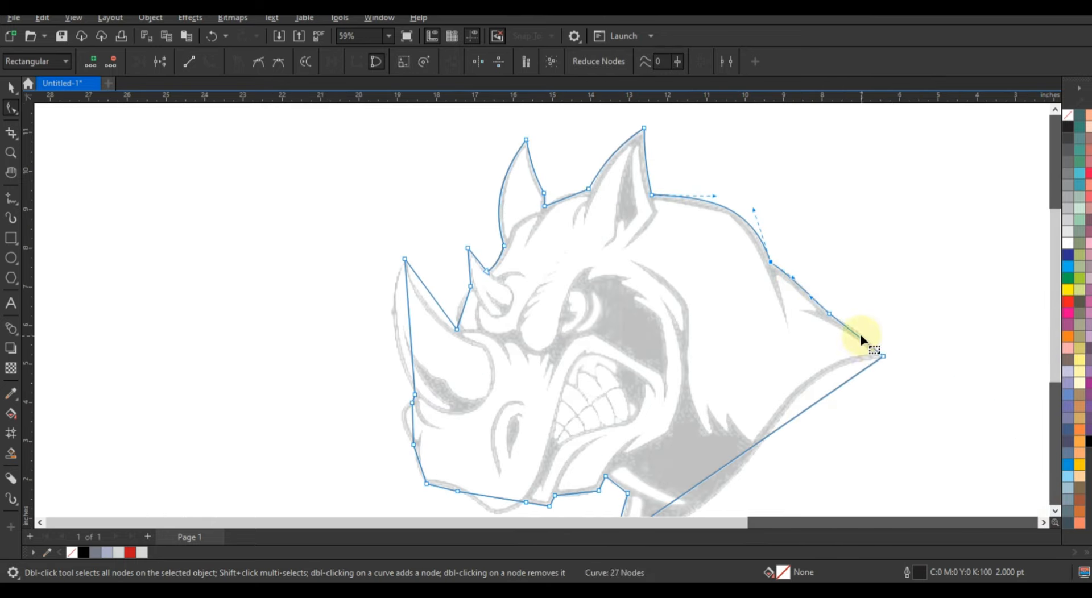
pyautogui.moveTo(851, 331); pyautogui.dragTo(854, 331)
# Step: Curve the long lower neck edge between the pointed tip and the lowest neck corner to match the sketch
pyautogui.moveTo(802, 411); pyautogui.dragTo(806, 381)
pyautogui.click(1055, 511)
pyautogui.click(1054, 511)
pyautogui.moveTo(703, 392); pyautogui.dragTo(715, 416)
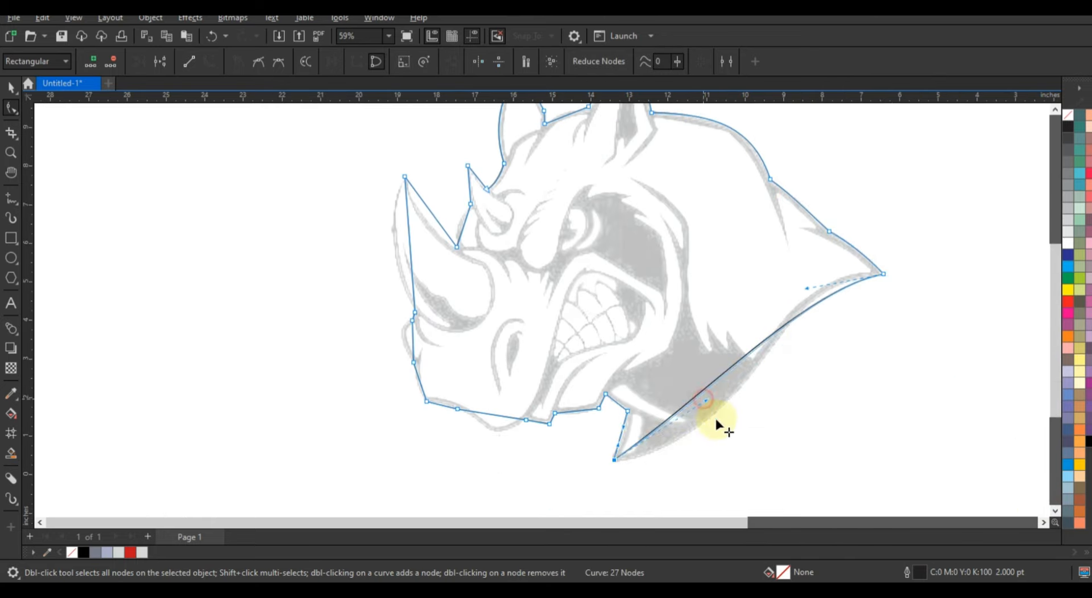
pyautogui.moveTo(774, 283); pyautogui.dragTo(773, 282)
pyautogui.moveTo(730, 450); pyautogui.dragTo(750, 448)
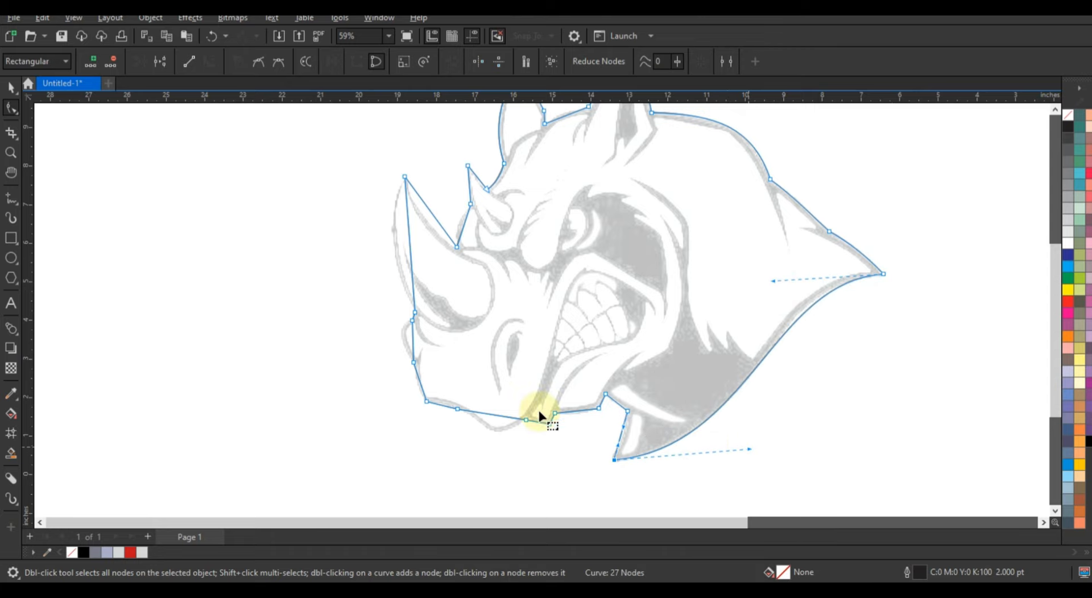
# Step: Bend the outline along the throat, jaw and underside of the snout, and delete the surplus node below the snout
pyautogui.click(13, 154)
pyautogui.moveTo(334, 312); pyautogui.dragTo(701, 472)
pyautogui.click(10, 110)
pyautogui.moveTo(807, 416); pyautogui.dragTo(813, 418)
pyautogui.moveTo(696, 358); pyautogui.dragTo(696, 365)
pyautogui.moveTo(796, 336); pyautogui.dragTo(793, 339)
pyautogui.moveTo(500, 371); pyautogui.dragTo(499, 407)
pyautogui.moveTo(352, 343); pyautogui.dragTo(353, 342)
pyautogui.moveTo(411, 340); pyautogui.dragTo(363, 366)
pyautogui.press('Delete')
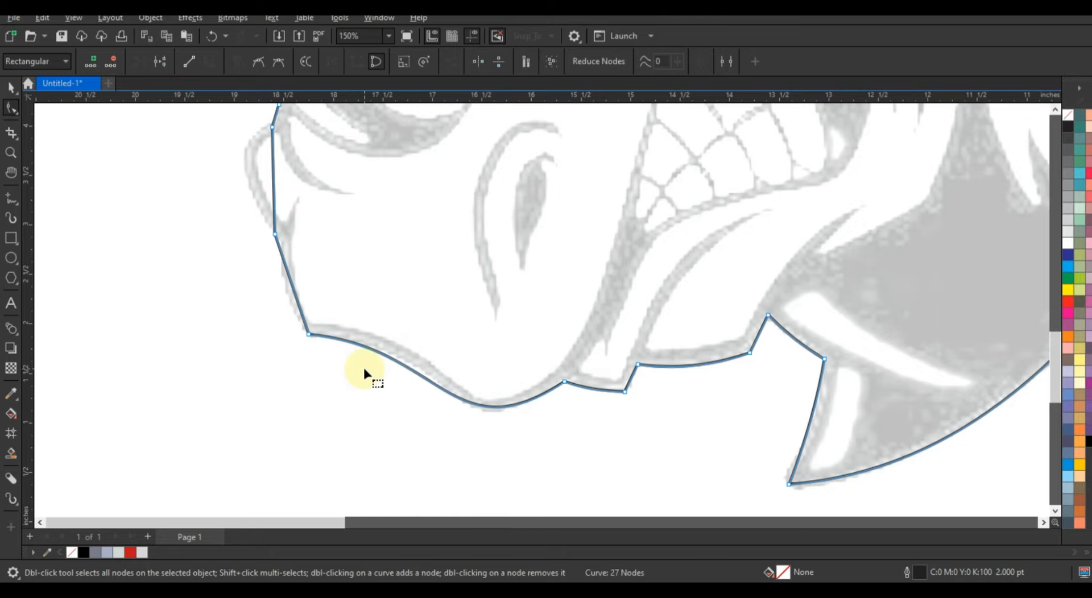
# Step: Curve the outline around the front of the snout, both sides of the large horn and the gap between the horns
pyautogui.moveTo(297, 298); pyautogui.dragTo(232, 255)
pyautogui.scroll(3, 249, 255)
pyautogui.click(273, 250)
pyautogui.moveTo(243, 316); pyautogui.dragTo(223, 317)
pyautogui.click(1054, 111)
pyautogui.moveTo(316, 214); pyautogui.dragTo(300, 226)
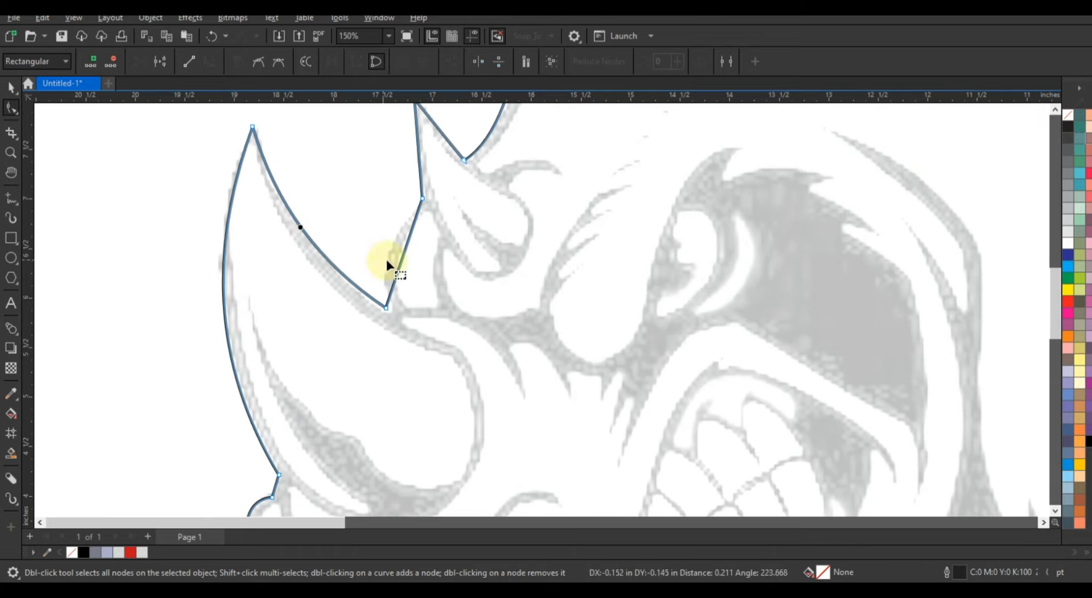
pyautogui.moveTo(402, 258); pyautogui.dragTo(390, 251)
pyautogui.scroll(-2, 413, 281)
# Step: Try a black fill on the rhino silhouette and undo it
pyautogui.click(10, 88)
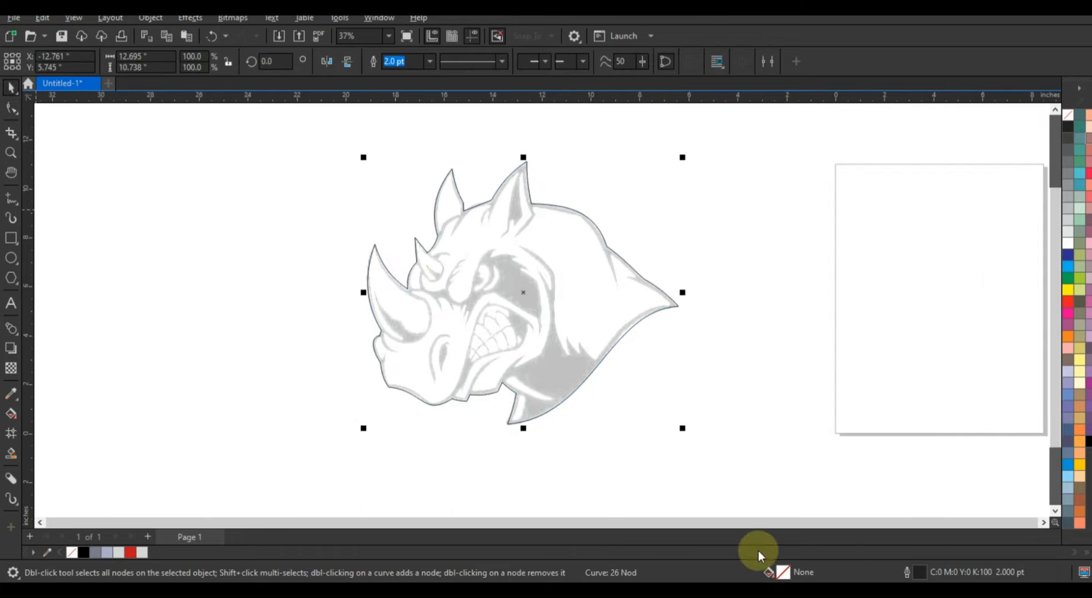
pyautogui.click(83, 552)
pyautogui.hotkey('ctrl', 'z')
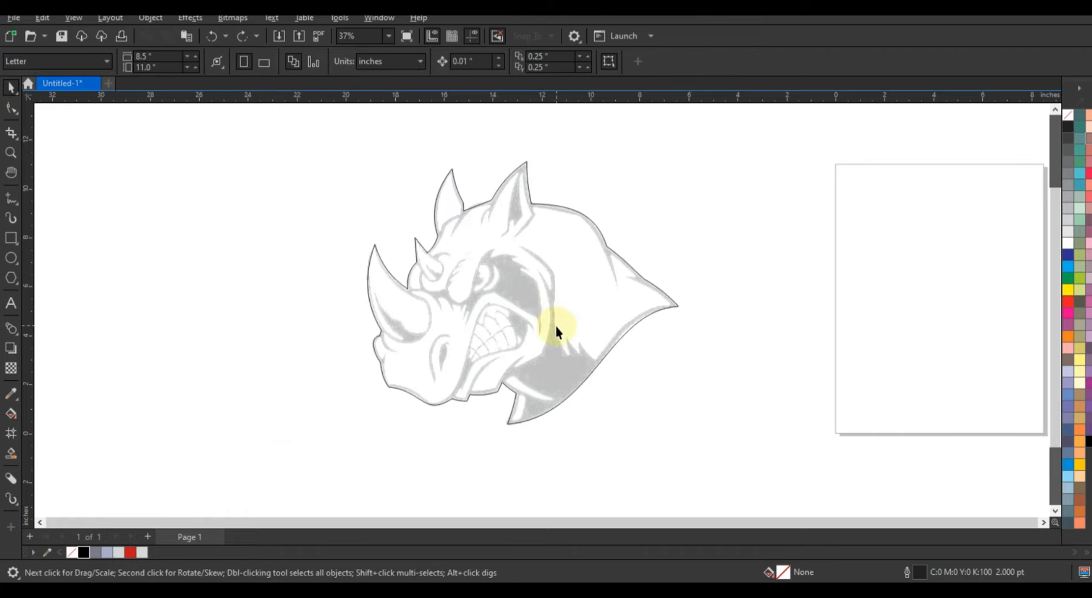
# Step: Set the default outline width for new lines to 3.0 pt, ready for tracing the inner details
pyautogui.press('z')
pyautogui.moveTo(341, 182); pyautogui.dragTo(668, 398)
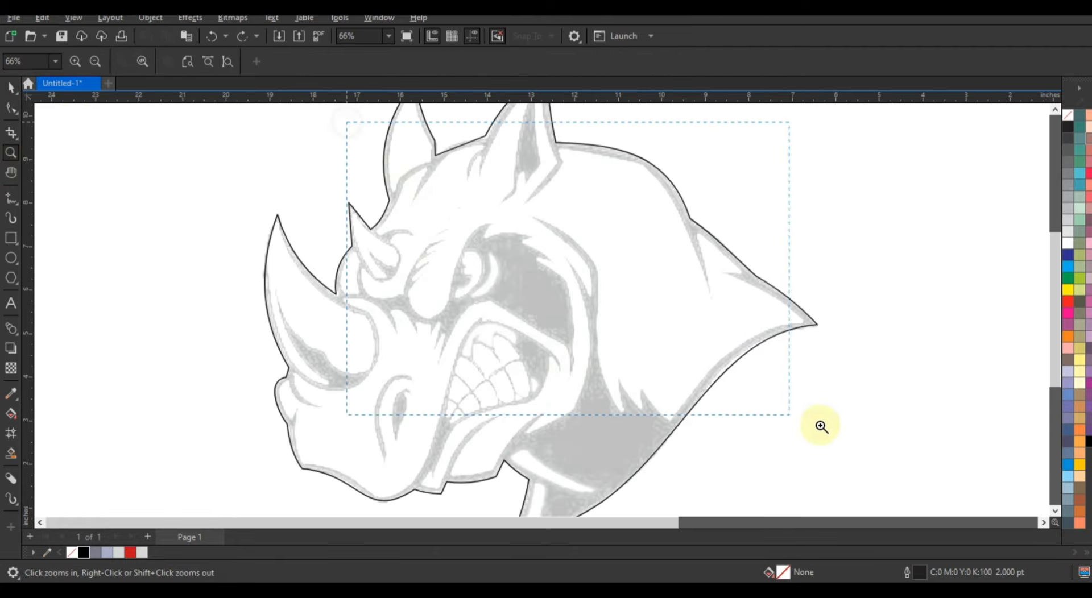
pyautogui.click(11, 198)
pyautogui.click(429, 60)
pyautogui.click(407, 149)
pyautogui.click(578, 386)
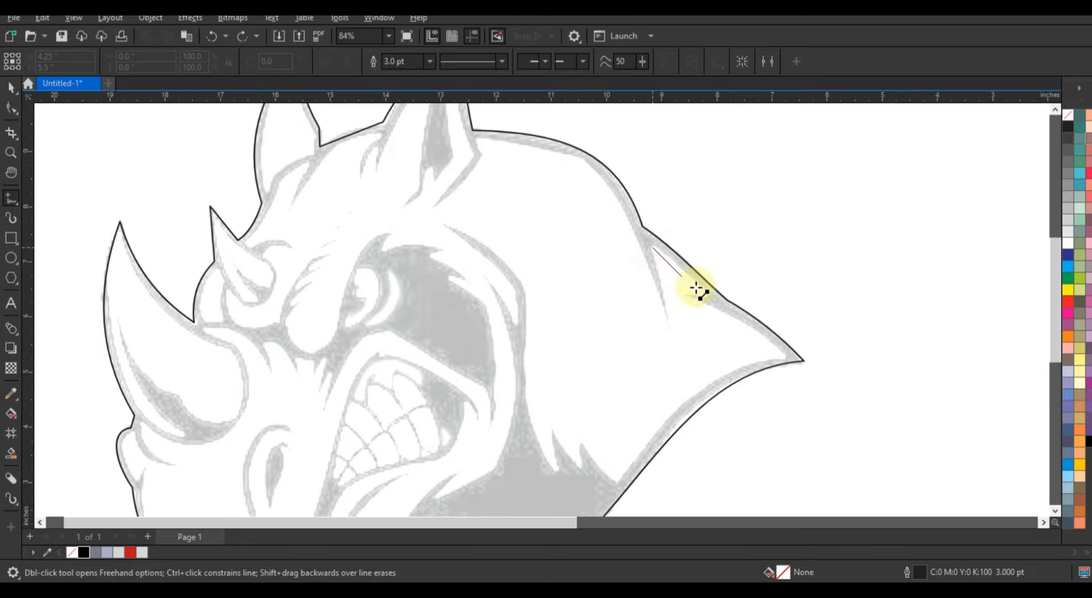
pyautogui.doubleClick(707, 297)
pyautogui.doubleClick(685, 296)
pyautogui.hotkey('ctrl', 'z')
pyautogui.hotkey('ctrl', 'z')
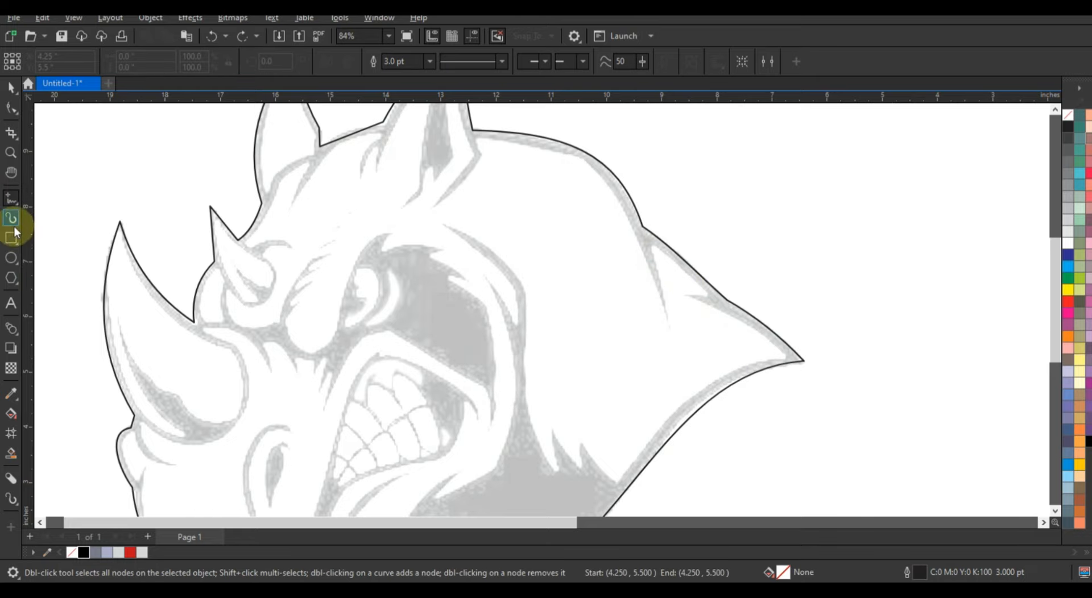
# Step: Trace a straight-segment path from the notch behind the head around the neck tip to the lower neck's hair spikes
pyautogui.click(653, 245)
pyautogui.doubleClick(707, 294)
pyautogui.doubleClick(684, 295)
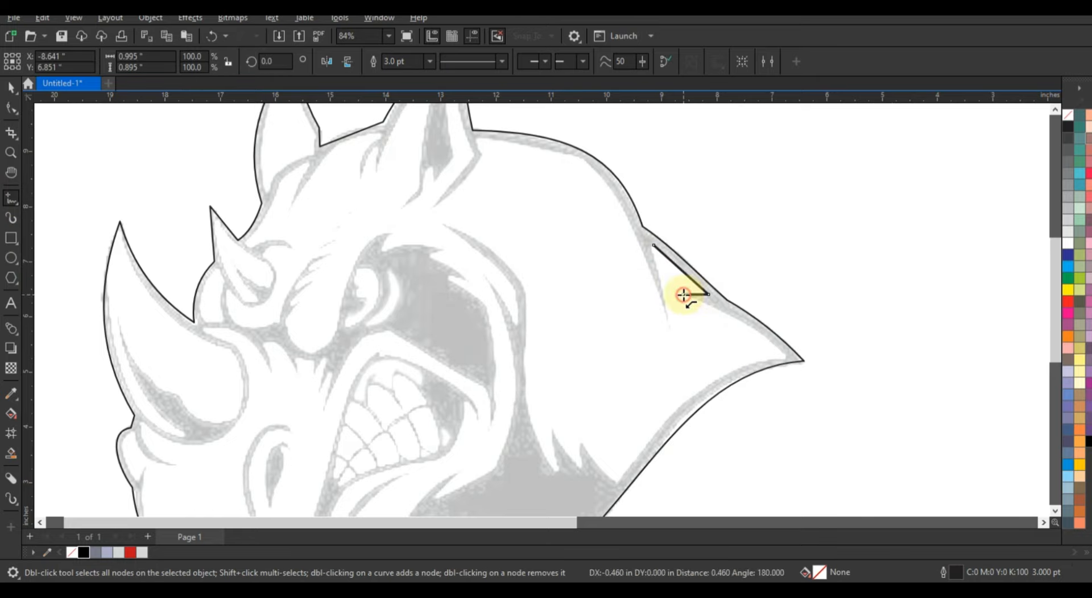
pyautogui.doubleClick(785, 357)
pyautogui.doubleClick(617, 484)
pyautogui.doubleClick(577, 435)
pyautogui.doubleClick(580, 473)
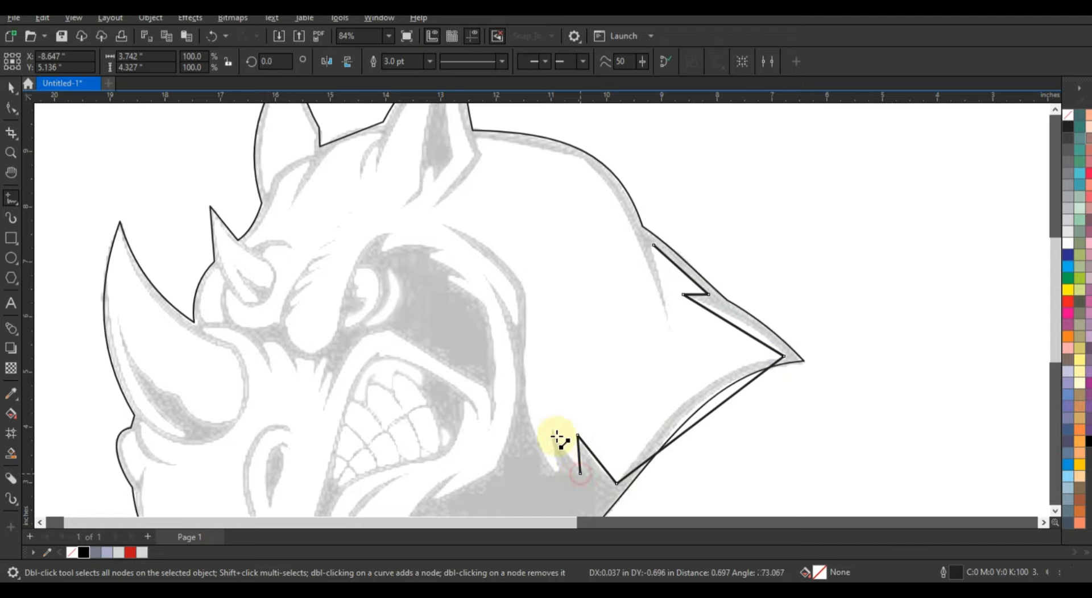
# Step: Continue the straight-segment path up the cheek, around its upper point and down to the jaw
pyautogui.doubleClick(525, 288)
pyautogui.doubleClick(445, 224)
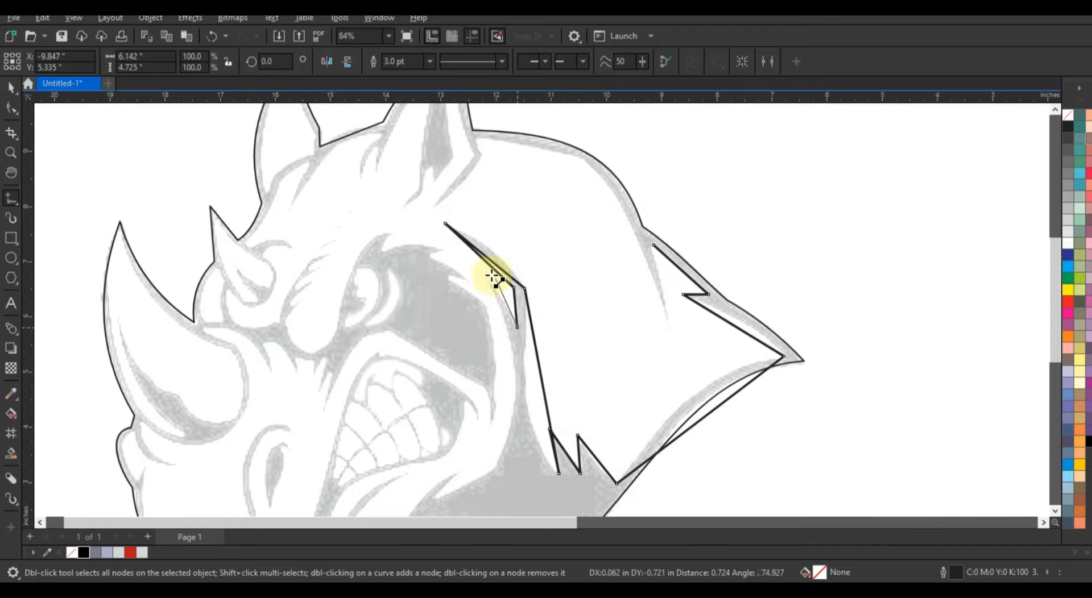
pyautogui.doubleClick(492, 467)
pyautogui.click(433, 502)
pyautogui.scroll(-3, 434, 500)
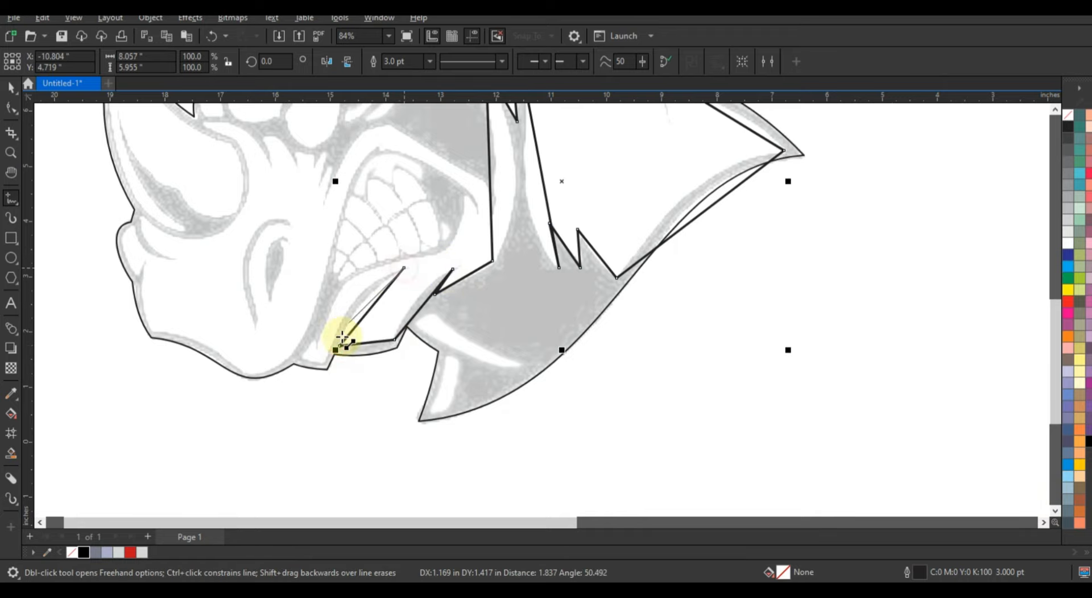
# Step: Extend the path with straight segments around the chin, mouth, snout, brow and inner ear to the back of the head
pyautogui.doubleClick(323, 363)
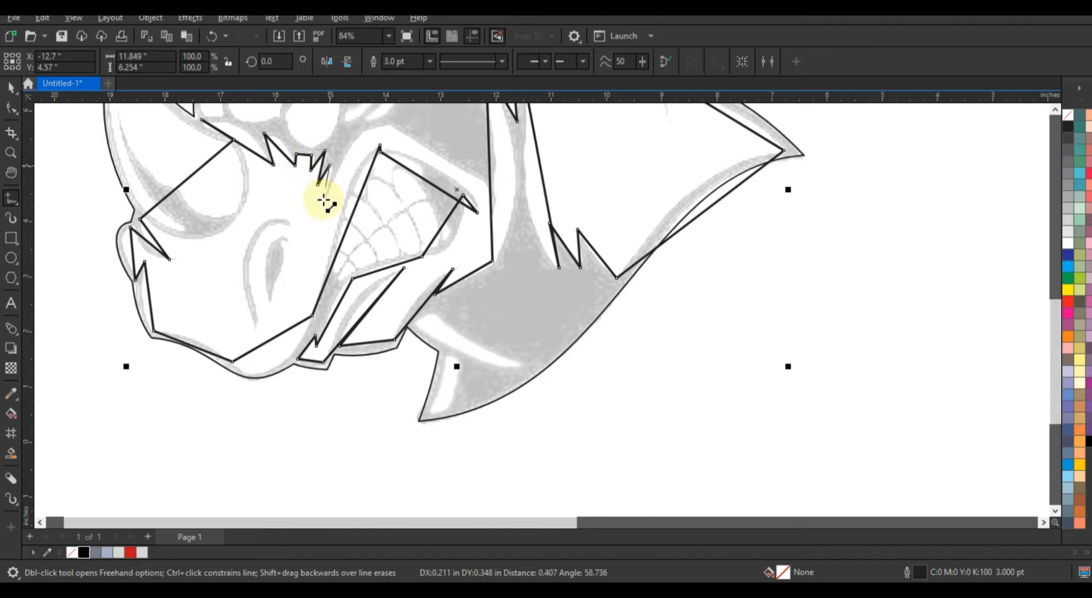
pyautogui.scroll(4, 1059, 111)
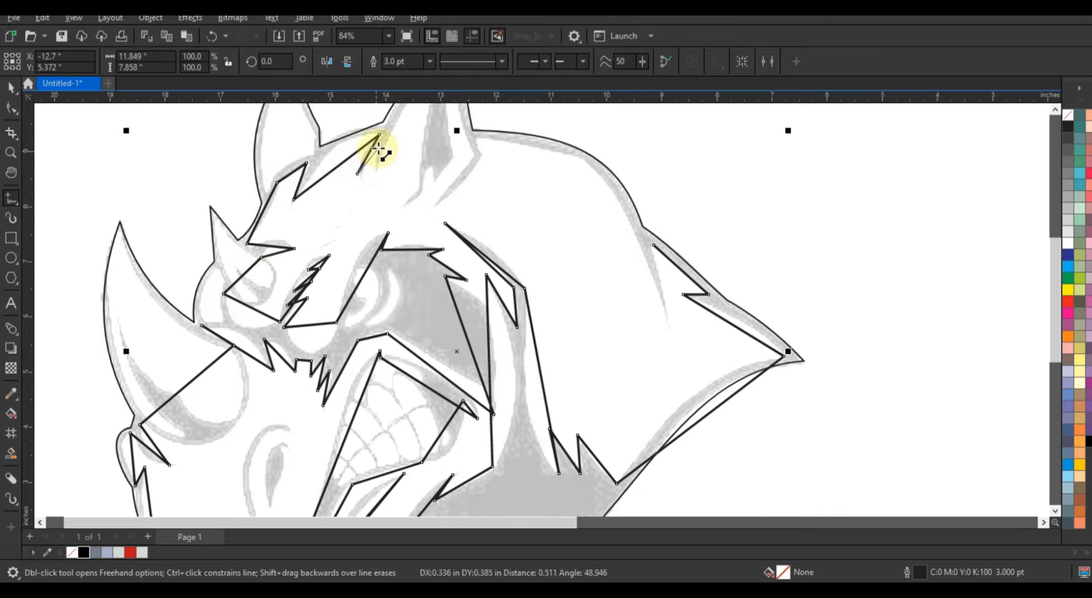
pyautogui.click(1055, 118)
pyautogui.click(441, 186)
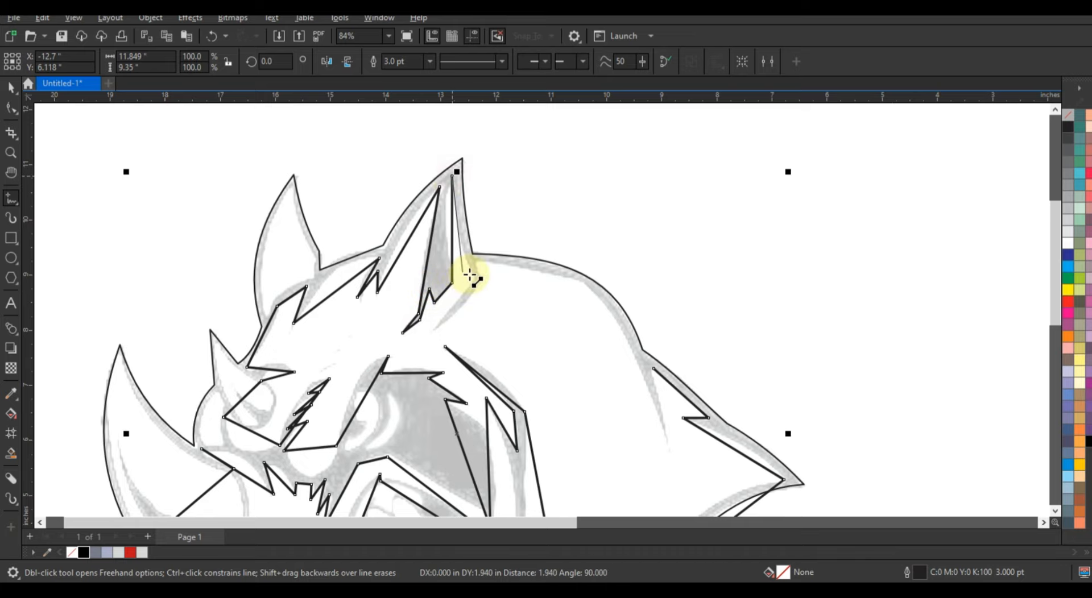
pyautogui.click(428, 335)
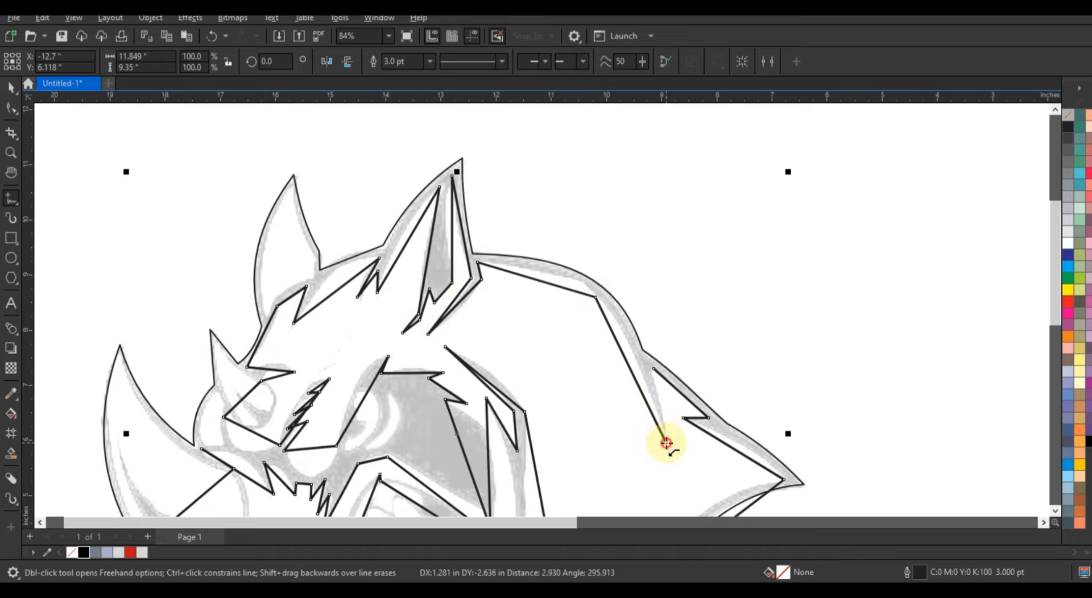
# Step: Select all nodes of the inner detail path and convert its straight segments to curves
pyautogui.scroll(-2, 587, 249)
pyautogui.click(11, 108)
pyautogui.moveTo(244, 175); pyautogui.dragTo(716, 506)
pyautogui.click(206, 61)
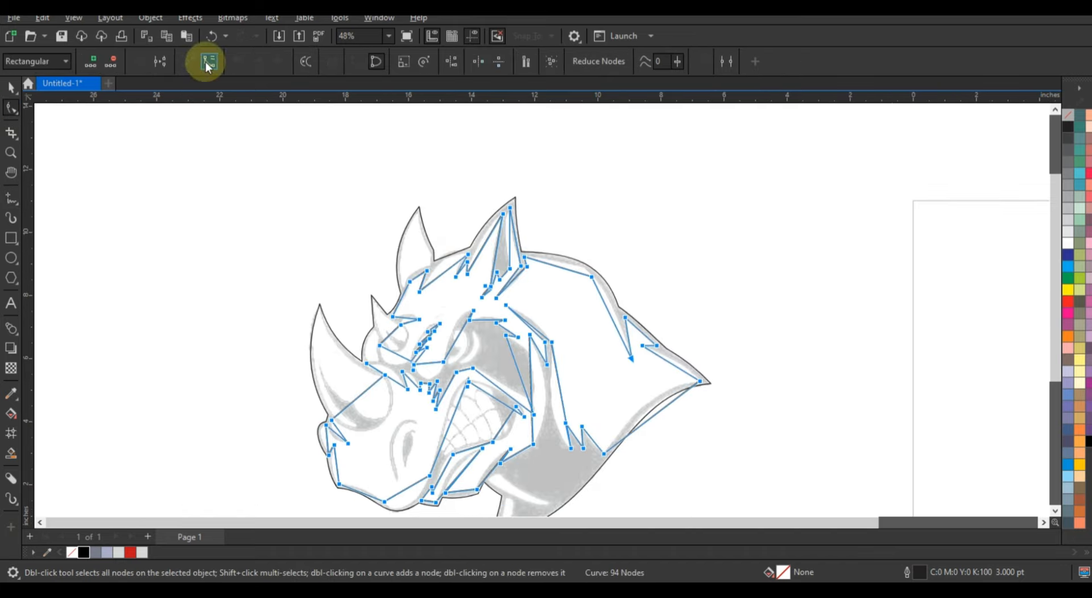
# Step: Bend the inner-ear, crown and forehead segments of the detail path to follow the sketch
pyautogui.click(11, 153)
pyautogui.moveTo(394, 192); pyautogui.dragTo(609, 322)
pyautogui.click(11, 108)
pyautogui.moveTo(488, 270); pyautogui.dragTo(475, 266)
pyautogui.moveTo(524, 297); pyautogui.dragTo(556, 265)
pyautogui.moveTo(585, 262); pyautogui.dragTo(578, 264)
pyautogui.moveTo(753, 353); pyautogui.dragTo(764, 338)
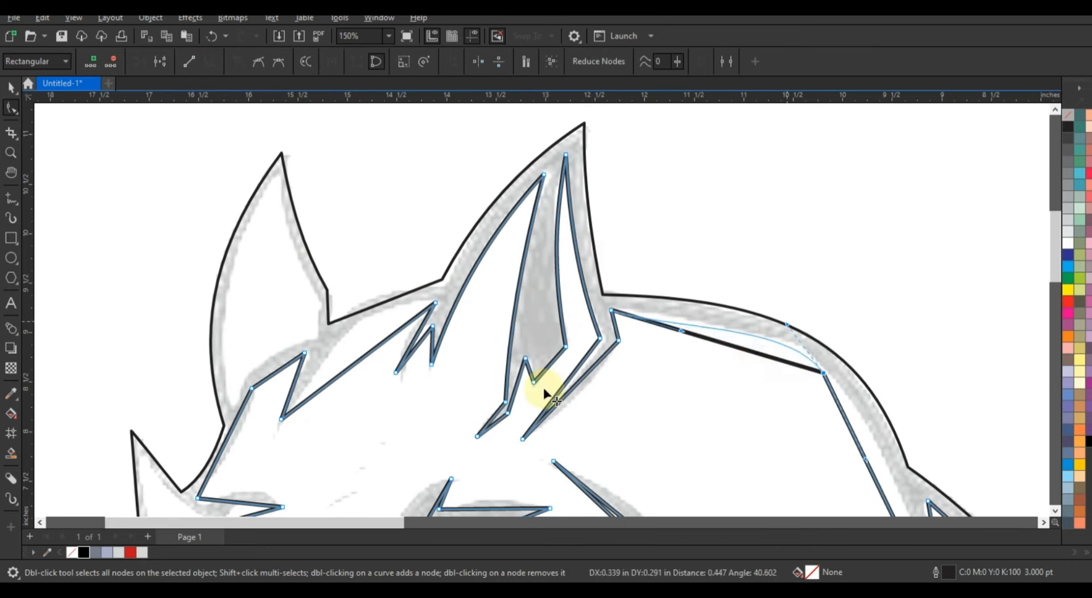
pyautogui.moveTo(581, 379); pyautogui.dragTo(584, 389)
pyautogui.moveTo(363, 358); pyautogui.dragTo(354, 329)
pyautogui.moveTo(226, 441); pyautogui.dragTo(233, 443)
# Step: Curve the segments along the back of the head, the upper cheek and the top and front of the eye socket
pyautogui.click(1054, 511)
pyautogui.click(1054, 510)
pyautogui.click(1054, 511)
pyautogui.click(1054, 511)
pyautogui.moveTo(883, 332); pyautogui.dragTo(895, 325)
pyautogui.moveTo(626, 356)
pyautogui.mouseDown()
pyautogui.moveTo(633, 340)
pyautogui.moveTo(621, 355)
pyautogui.mouseUp()
pyautogui.moveTo(489, 345); pyautogui.dragTo(491, 336)
pyautogui.moveTo(418, 373); pyautogui.dragTo(402, 349)
# Step: Shape the brow spikes and the segments around the base of the small horn to match the sketch
pyautogui.moveTo(184, 438); pyautogui.dragTo(172, 458)
pyautogui.moveTo(229, 465); pyautogui.dragTo(203, 488)
pyautogui.moveTo(267, 441); pyautogui.dragTo(277, 415)
pyautogui.moveTo(317, 385); pyautogui.dragTo(315, 389)
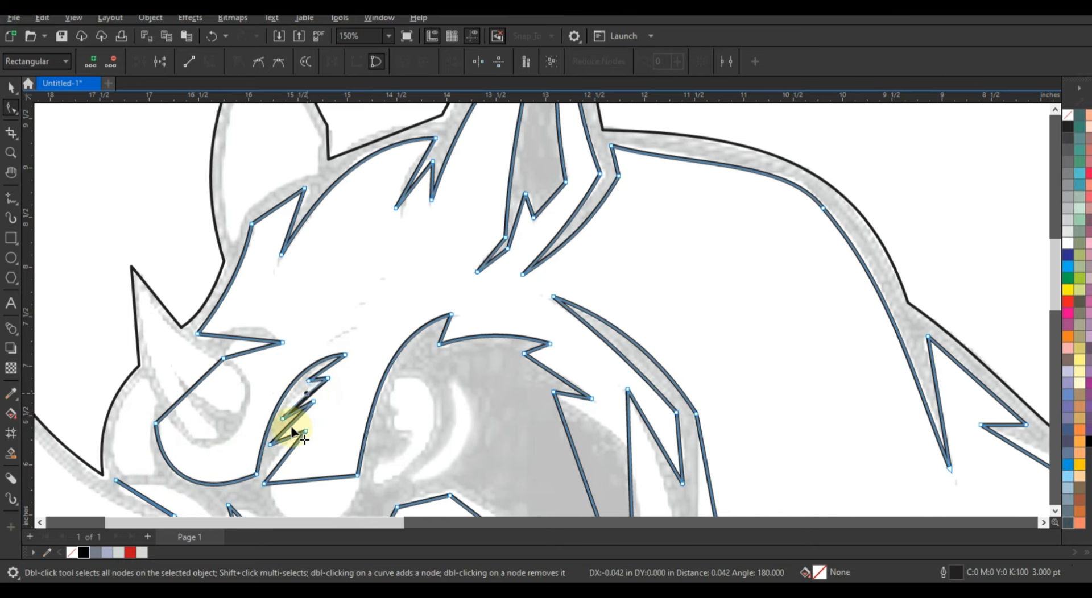
pyautogui.click(283, 459)
pyautogui.click(282, 460)
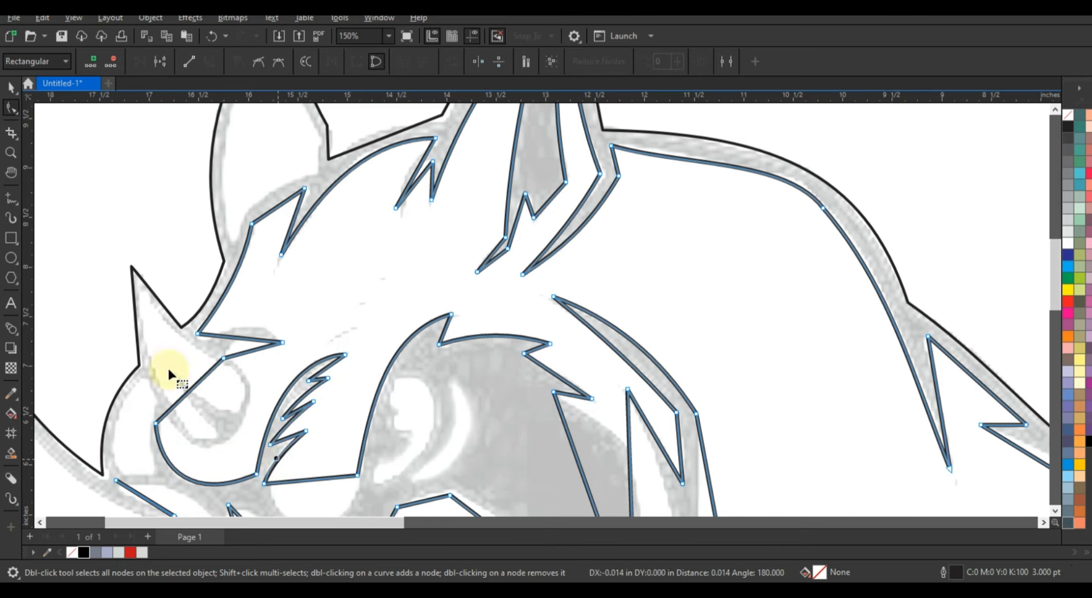
pyautogui.moveTo(203, 384); pyautogui.dragTo(174, 419)
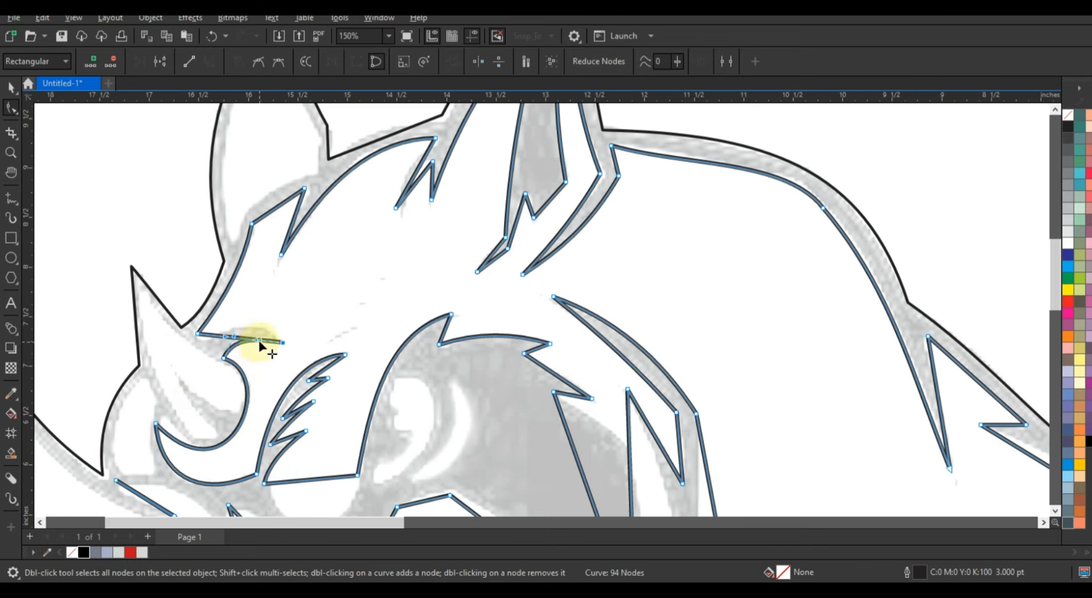
# Step: Bend the cheek segments behind the eye and the upper-lip segments above the teeth
pyautogui.scroll(-3, 472, 234)
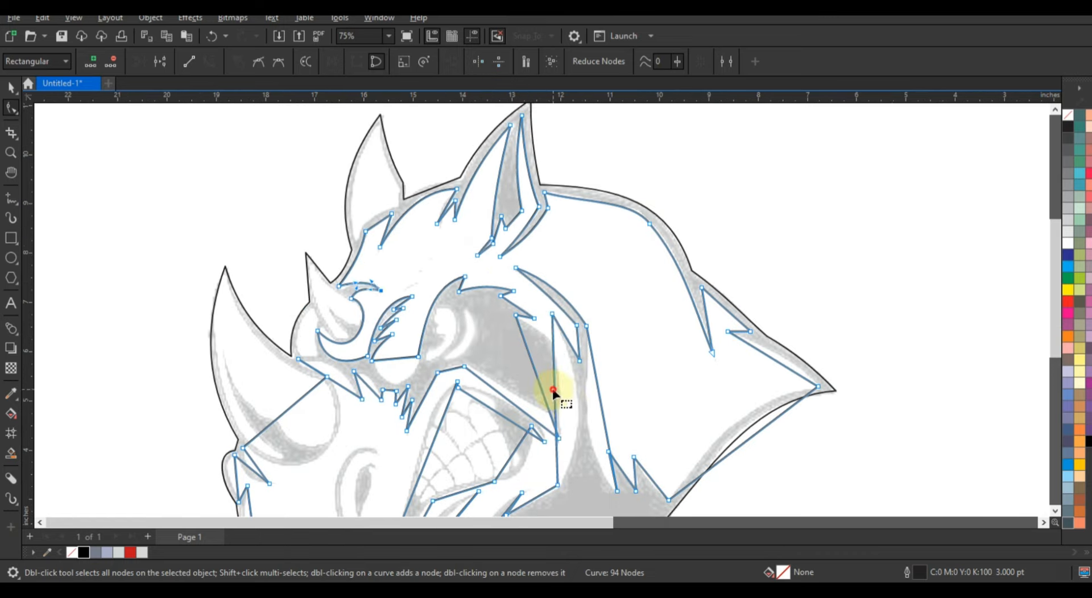
pyautogui.click(537, 376)
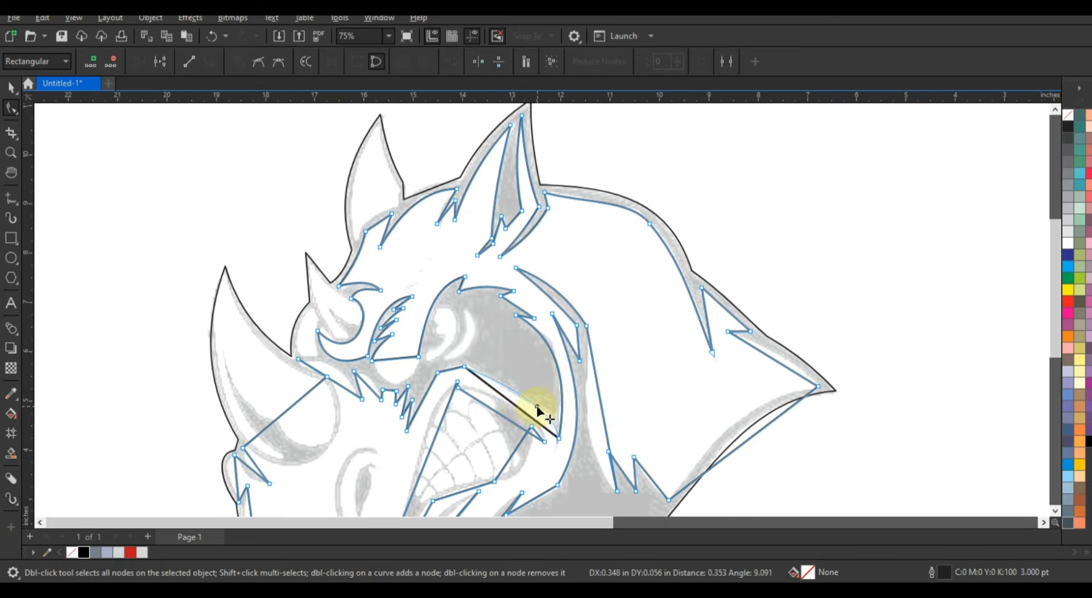
pyautogui.moveTo(505, 403); pyautogui.dragTo(506, 401)
# Step: Curve the front and rear edges of the mouth opening and the fold lines on the lower jaw
pyautogui.scroll(-1, 465, 330)
pyautogui.click(10, 150)
pyautogui.moveTo(333, 307); pyautogui.dragTo(654, 504)
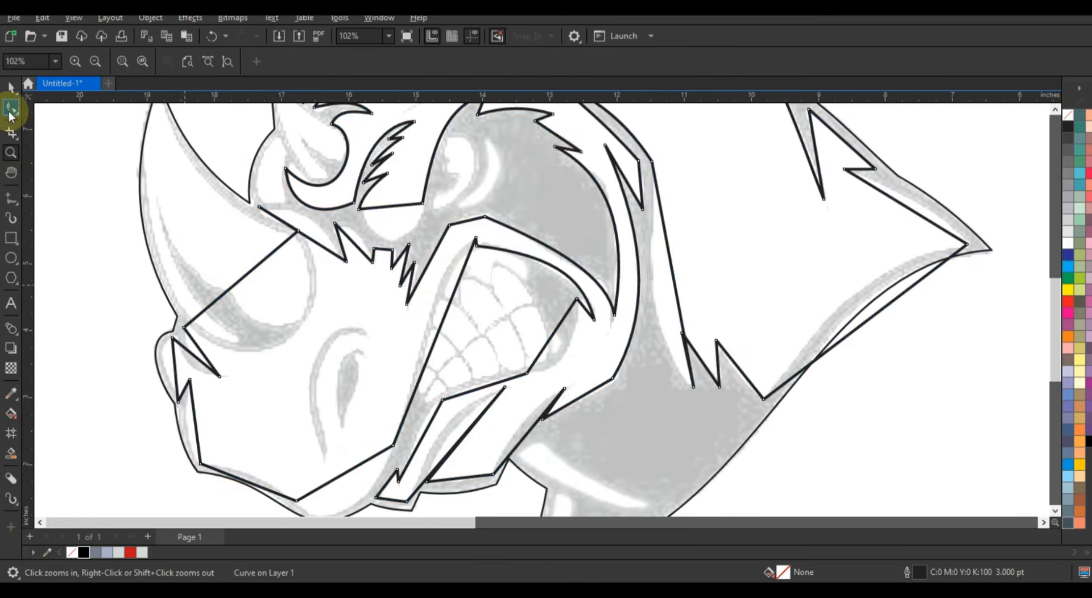
pyautogui.click(10, 110)
pyautogui.moveTo(464, 230); pyautogui.dragTo(485, 243)
pyautogui.moveTo(454, 291)
pyautogui.mouseDown()
pyautogui.moveTo(431, 266)
pyautogui.moveTo(438, 280)
pyautogui.mouseUp()
pyautogui.moveTo(551, 336); pyautogui.dragTo(564, 352)
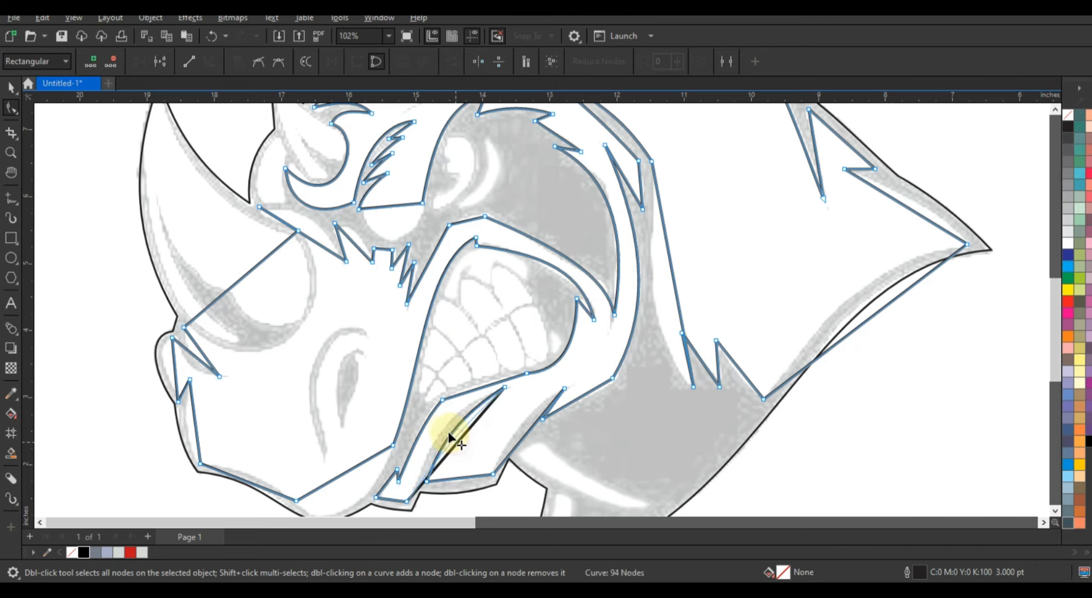
pyautogui.moveTo(449, 437); pyautogui.dragTo(444, 425)
pyautogui.moveTo(521, 433); pyautogui.dragTo(518, 429)
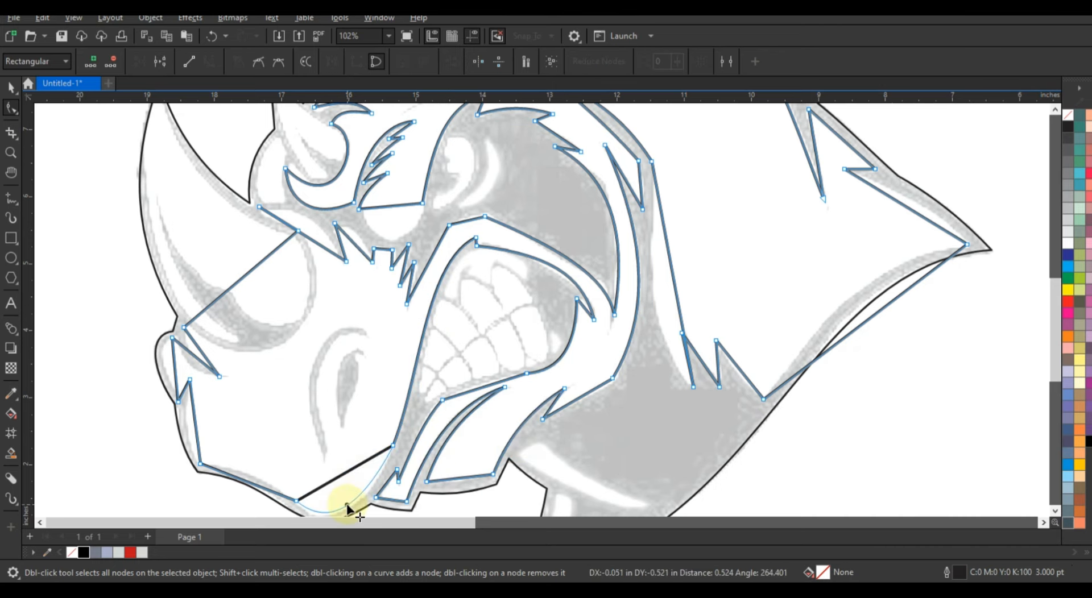
# Step: Bend the detail path along the underside and front of the snout and around the base of the large horn
pyautogui.moveTo(347, 508); pyautogui.dragTo(348, 509)
pyautogui.moveTo(248, 480); pyautogui.dragTo(250, 483)
pyautogui.click(191, 435)
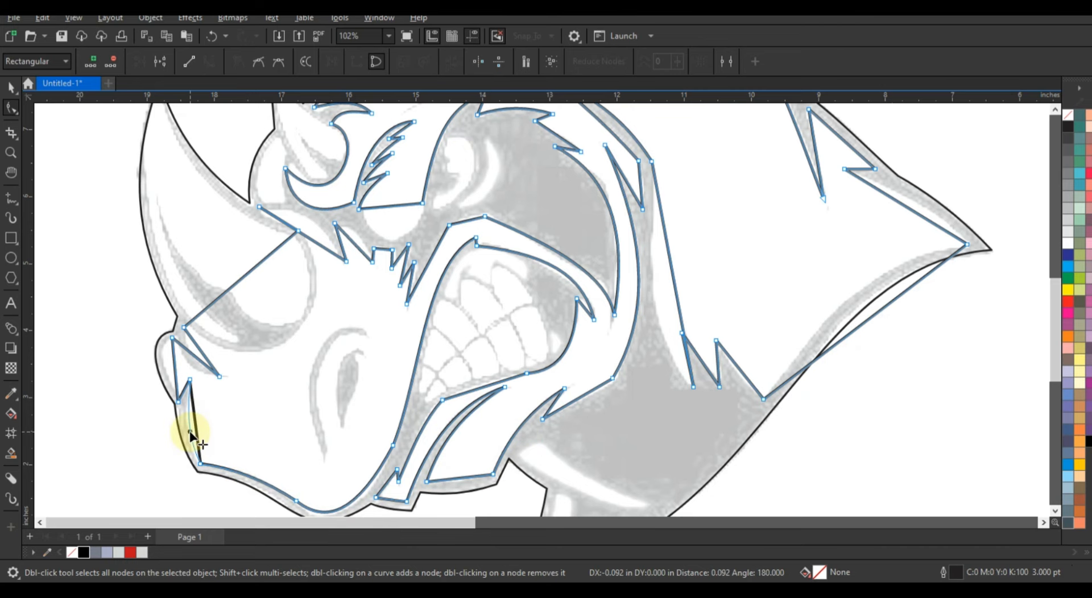
pyautogui.click(222, 304)
pyautogui.moveTo(260, 264); pyautogui.dragTo(305, 316)
# Step: Refine the curve at the top of the large horn's base and bend the spikes on the snout behind it
pyautogui.click(366, 347)
pyautogui.moveTo(314, 241); pyautogui.dragTo(318, 227)
pyautogui.moveTo(287, 223); pyautogui.dragTo(259, 208)
pyautogui.moveTo(353, 241); pyautogui.dragTo(357, 237)
pyautogui.moveTo(340, 241); pyautogui.dragTo(344, 241)
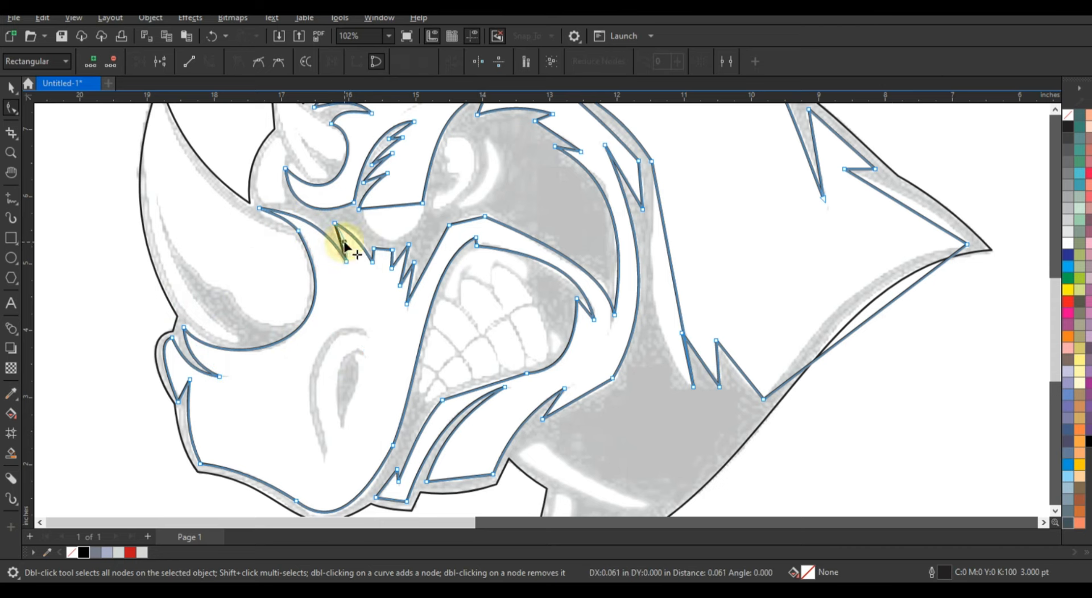
# Step: Smooth the upper lip and the lower edge of the mouth, removing the extra node below the teeth
pyautogui.moveTo(464, 220); pyautogui.dragTo(465, 218)
pyautogui.moveTo(481, 386); pyautogui.dragTo(480, 389)
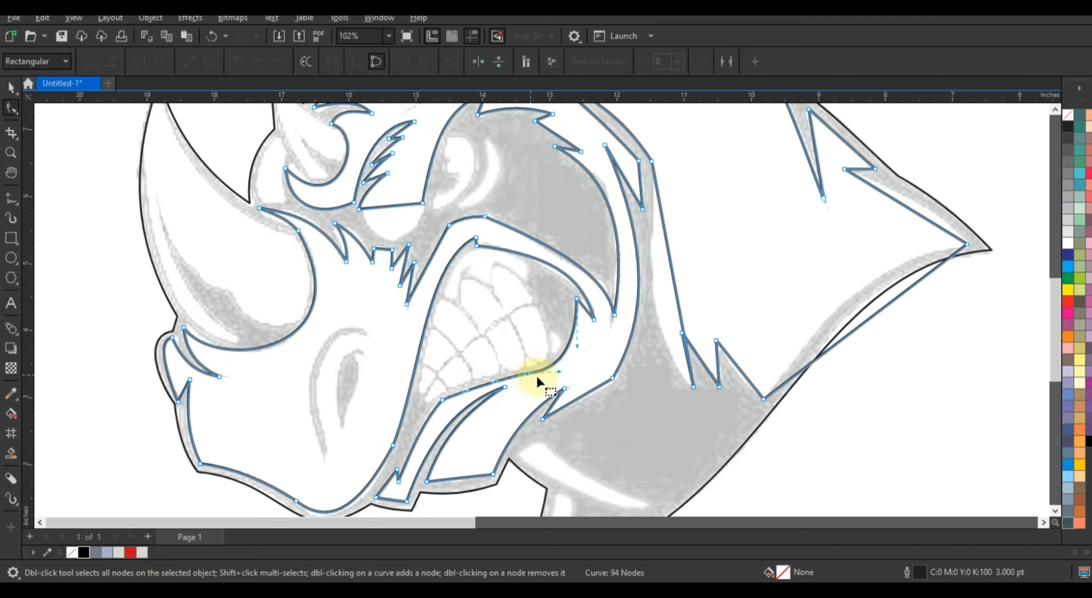
pyautogui.doubleClick(527, 374)
pyautogui.click(453, 388)
pyautogui.scroll(-2, 536, 377)
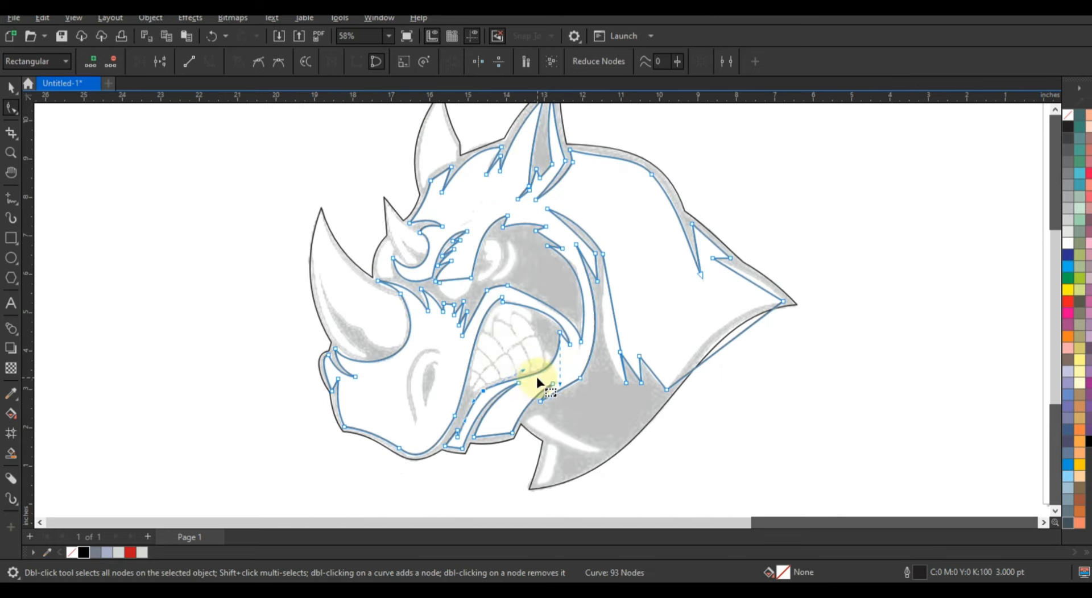
# Step: Bend the straight segment beneath the brow into a rounded bulge that follows the sketch
pyautogui.click(11, 152)
pyautogui.moveTo(334, 176); pyautogui.dragTo(656, 344)
pyautogui.click(10, 108)
pyautogui.click(422, 365)
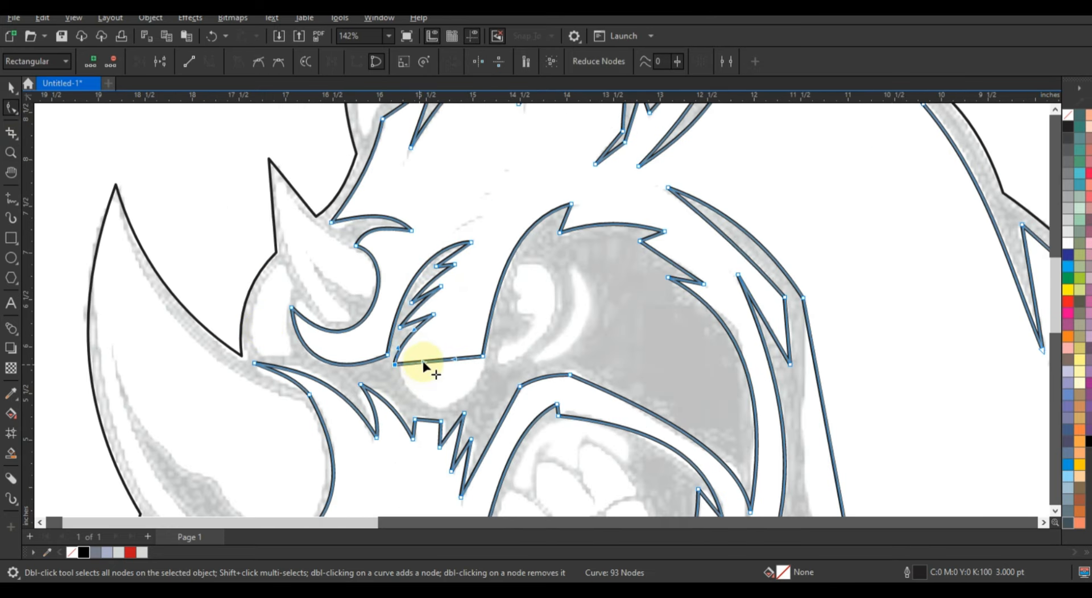
pyautogui.moveTo(426, 364); pyautogui.dragTo(400, 390)
pyautogui.moveTo(453, 362); pyautogui.dragTo(407, 394)
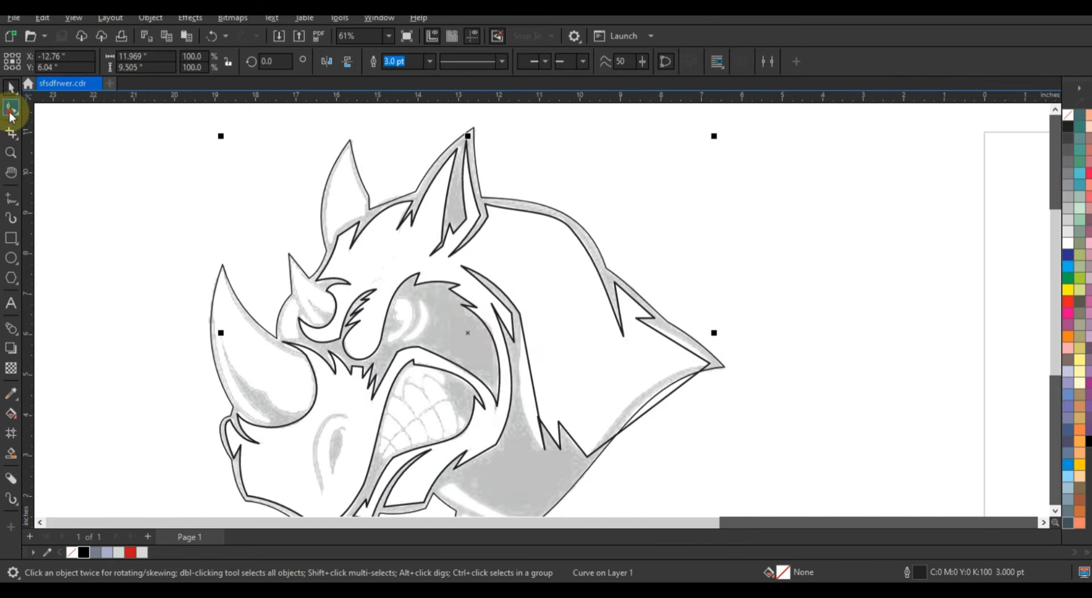
# Step: Bend the inner straight edges along the lower back of the neck and behind the cheek to follow the sketch
pyautogui.click(11, 108)
pyautogui.click(641, 391)
pyautogui.moveTo(537, 410); pyautogui.dragTo(529, 361)
# Step: Draw a closed four-point straight-segment path inside the smaller front ear
pyautogui.click(11, 152)
pyautogui.moveTo(292, 128); pyautogui.dragTo(527, 274)
pyautogui.click(11, 199)
pyautogui.click(370, 173)
pyautogui.doubleClick(417, 306)
pyautogui.doubleClick(415, 347)
pyautogui.doubleClick(320, 433)
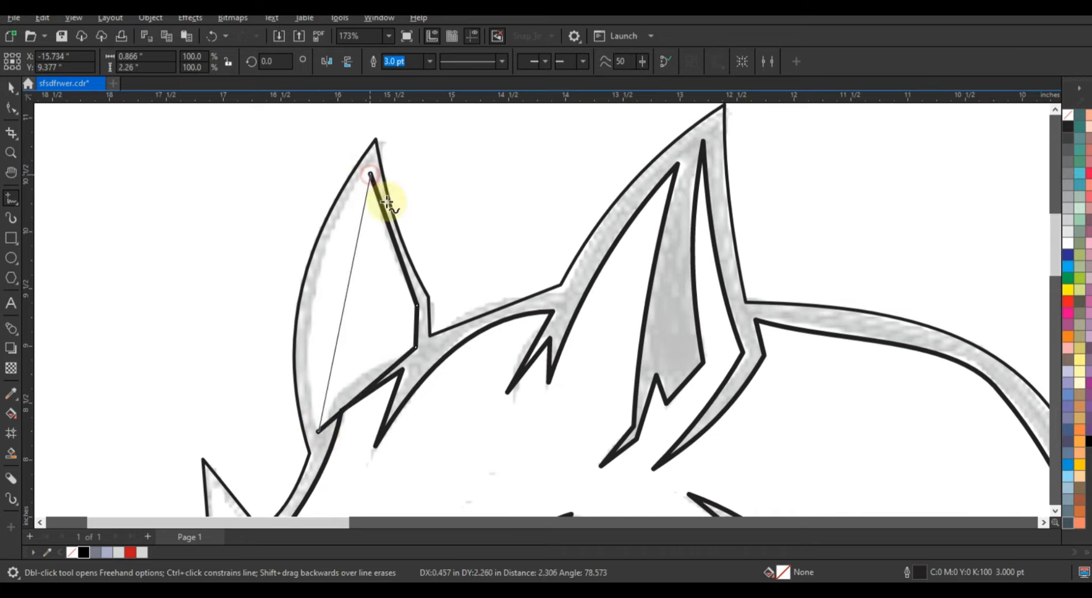
pyautogui.click(370, 173)
# Step: Bend the sides and lower edge of the front ear's inner shape to match the ear outline
pyautogui.press('F10')
pyautogui.moveTo(345, 289); pyautogui.dragTo(317, 286)
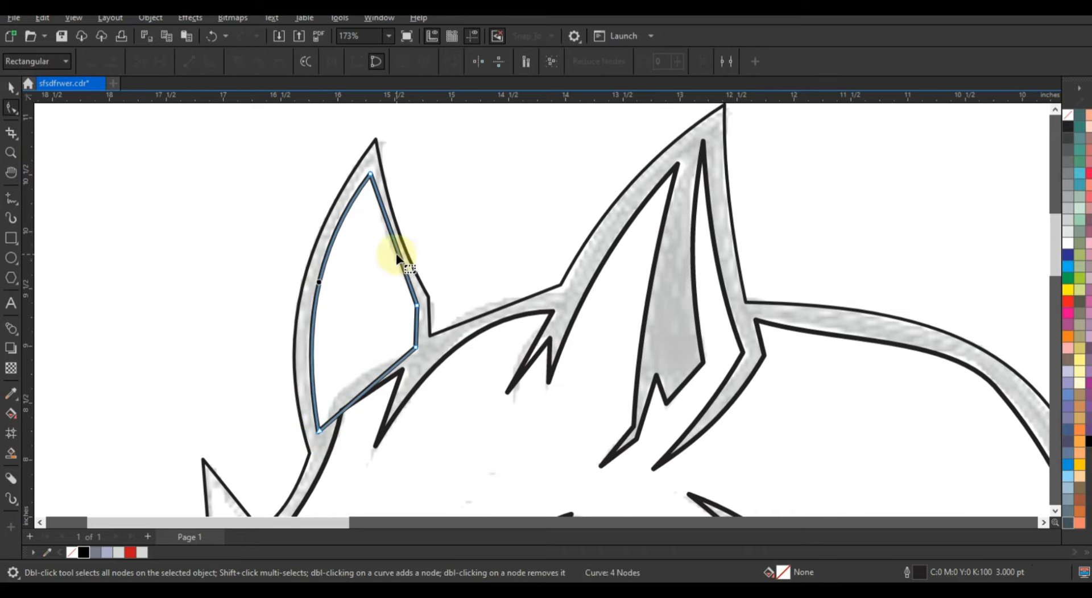
pyautogui.moveTo(399, 256); pyautogui.dragTo(392, 257)
pyautogui.moveTo(390, 370); pyautogui.dragTo(352, 370)
pyautogui.hotkey('ctrl', 'z')
pyautogui.click(209, 61)
pyautogui.click(355, 347)
pyautogui.click(320, 430)
# Step: Draw a closed six-point straight-segment path for the forked highlight inside the small horn
pyautogui.scroll(-2, 275, 238)
pyautogui.scroll(-3, 274, 234)
pyautogui.press('z')
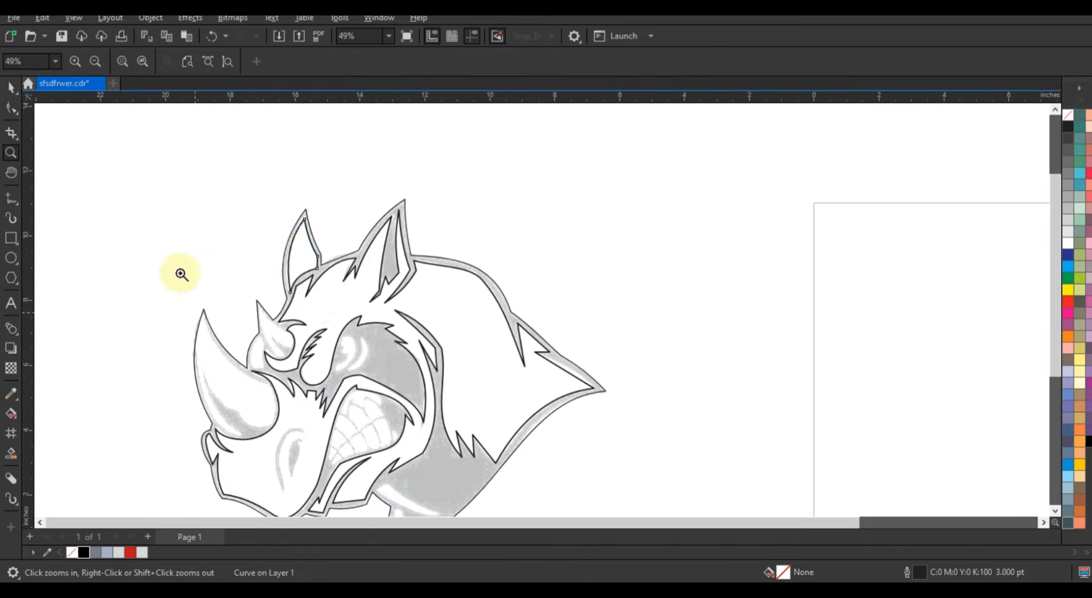
pyautogui.moveTo(183, 273); pyautogui.dragTo(404, 423)
pyautogui.moveTo(360, 153); pyautogui.dragTo(714, 416)
pyautogui.press('F5')
pyautogui.click(400, 192)
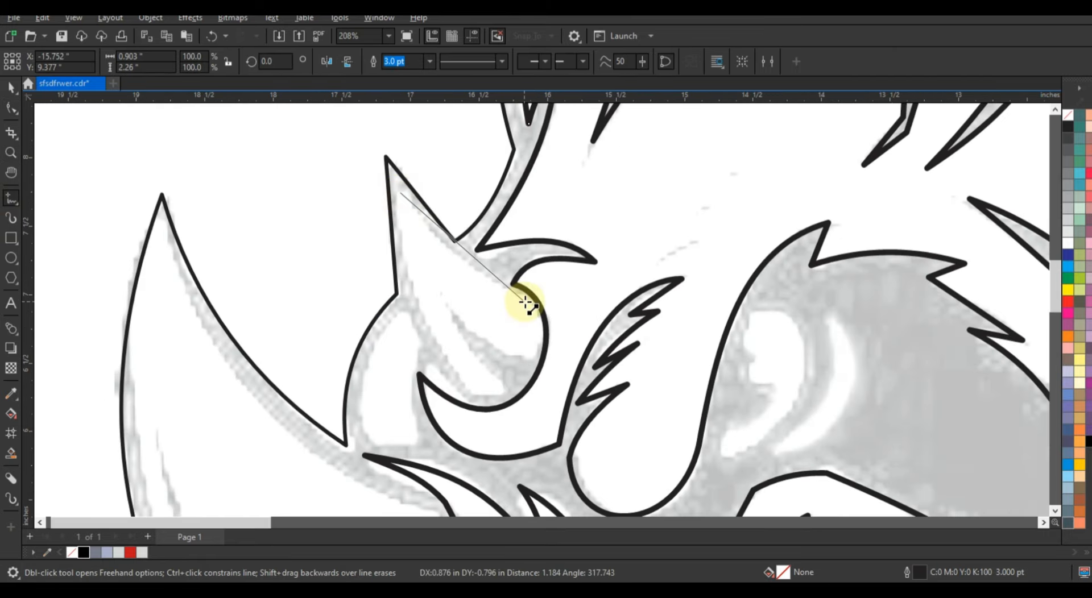
pyautogui.doubleClick(524, 302)
pyautogui.doubleClick(515, 354)
pyautogui.doubleClick(447, 306)
pyautogui.doubleClick(503, 392)
pyautogui.doubleClick(472, 394)
pyautogui.click(400, 192)
# Step: Bend the small horn highlight's long sides into smooth curves and round its lower end
pyautogui.click(12, 107)
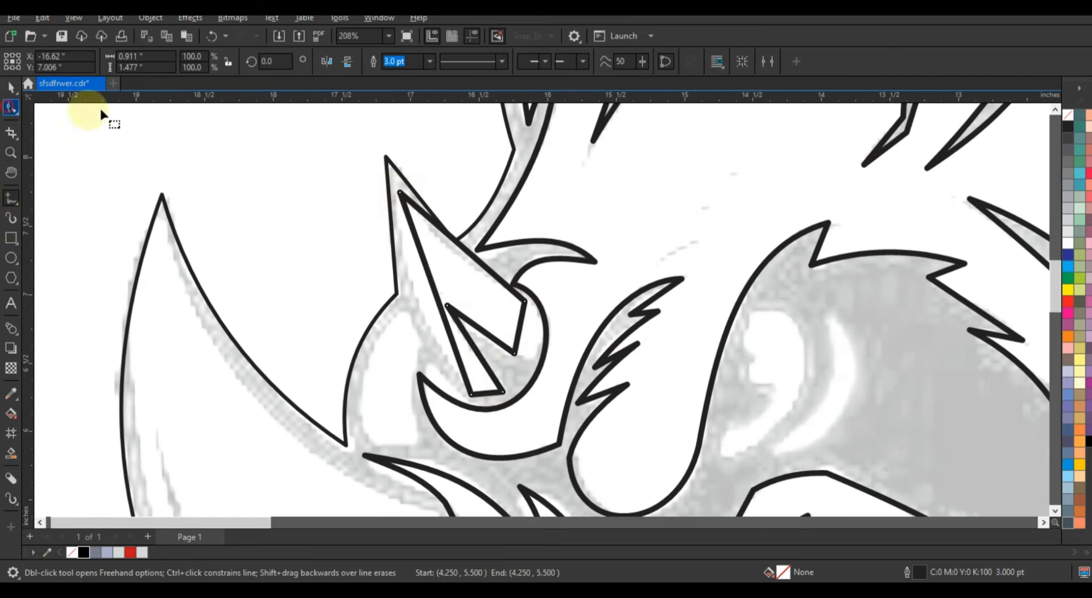
pyautogui.click(209, 62)
pyautogui.moveTo(438, 301); pyautogui.dragTo(419, 301)
pyautogui.moveTo(461, 247); pyautogui.dragTo(453, 253)
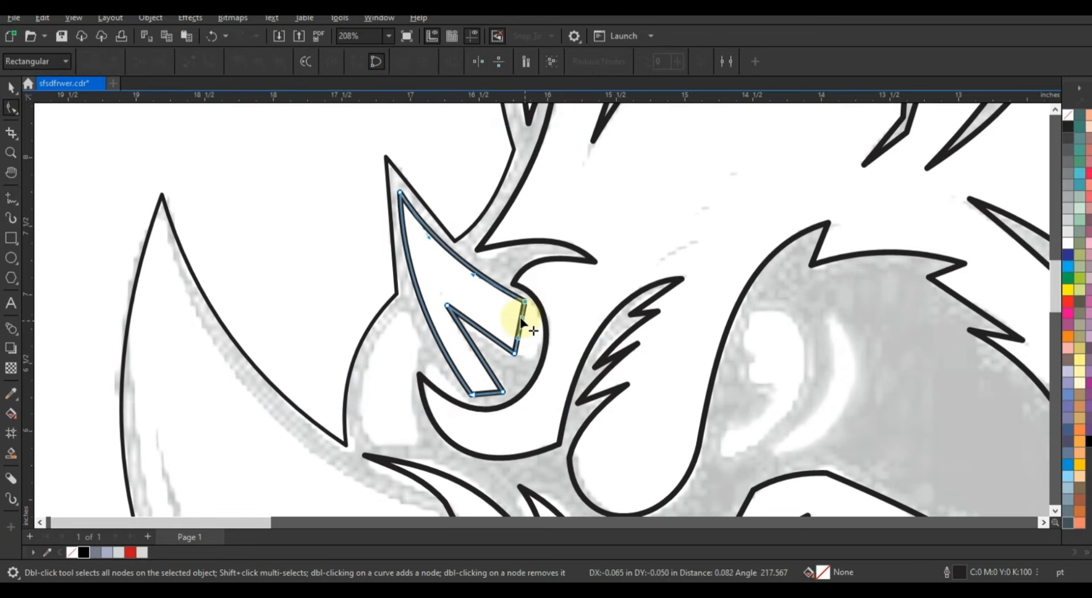
pyautogui.moveTo(520, 327); pyautogui.dragTo(534, 339)
pyautogui.click(525, 302)
# Step: Draw a closed four-point shape in front of the small horn's base and curve its two long sides
pyautogui.press('F5')
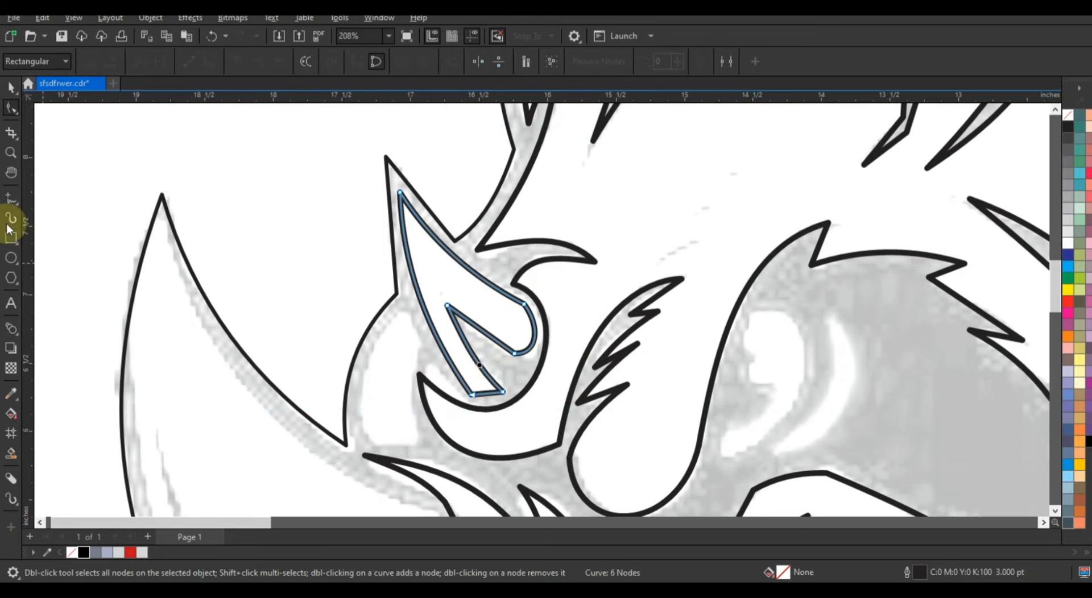
pyautogui.click(405, 307)
pyautogui.doubleClick(418, 340)
pyautogui.click(405, 307)
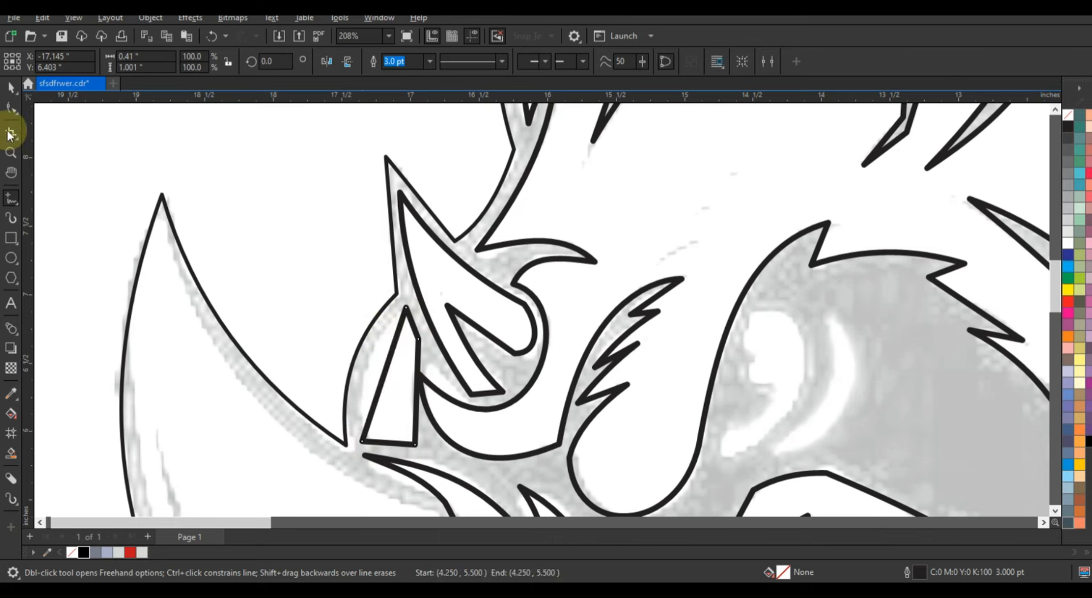
pyautogui.click(11, 107)
pyautogui.moveTo(383, 373); pyautogui.dragTo(370, 368)
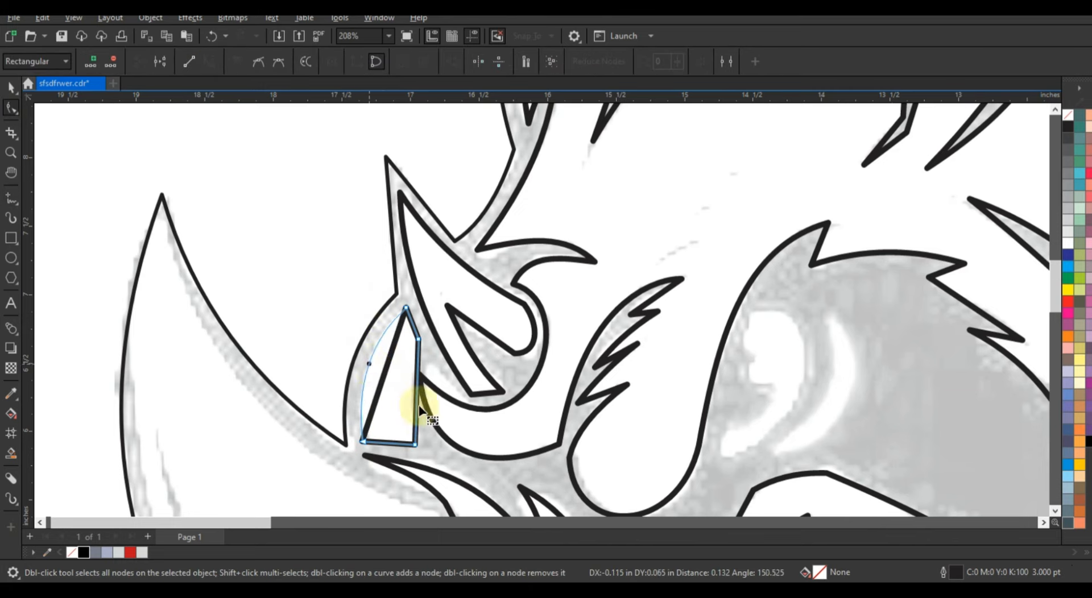
pyautogui.moveTo(416, 404); pyautogui.dragTo(408, 401)
# Step: Draw a closed five-point straight-segment path for the highlight inside the large horn
pyautogui.scroll(-3, 346, 324)
pyautogui.click(11, 153)
pyautogui.click(386, 370)
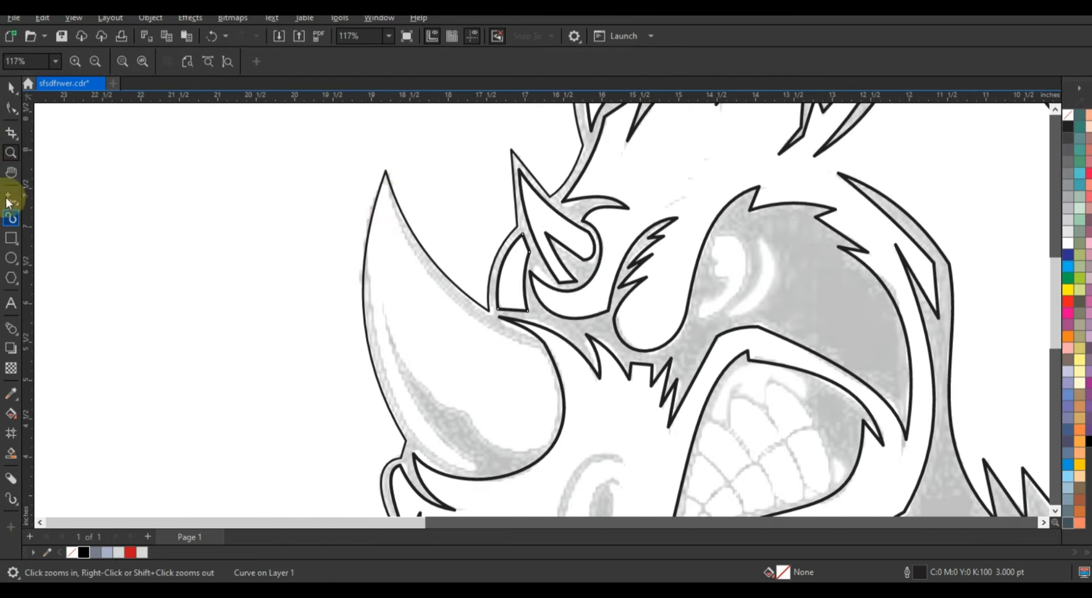
pyautogui.press('F5')
pyautogui.click(293, 306)
pyautogui.doubleClick(339, 356)
pyautogui.doubleClick(360, 372)
pyautogui.doubleClick(473, 426)
pyautogui.doubleClick(386, 317)
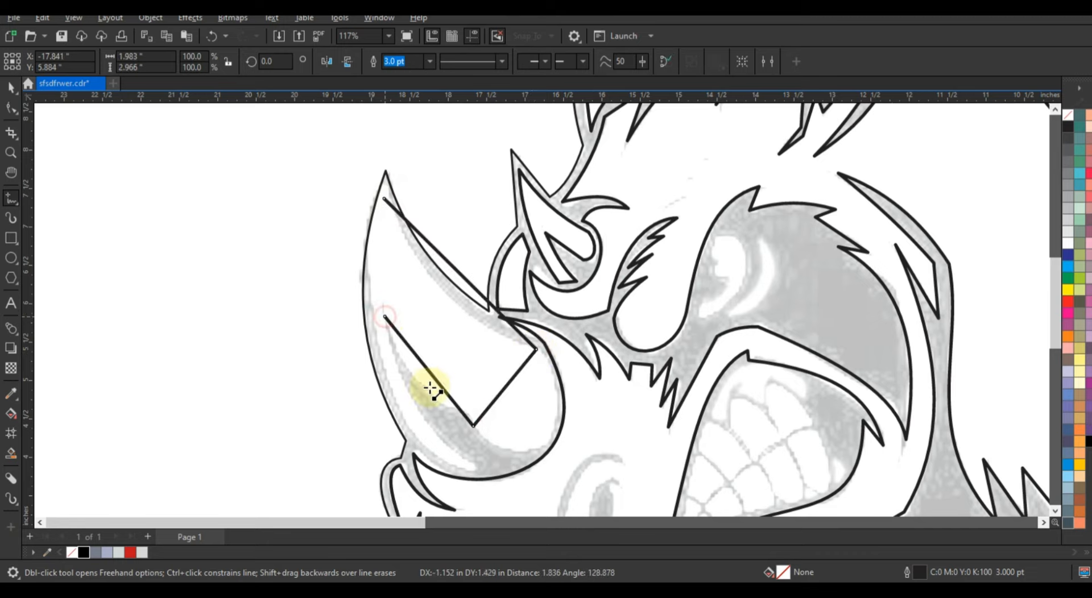
pyautogui.doubleClick(474, 469)
pyautogui.click(385, 199)
# Step: Bend the large horn highlight's edges to the sketch and adjust its nodes near the base and tip
pyautogui.click(11, 107)
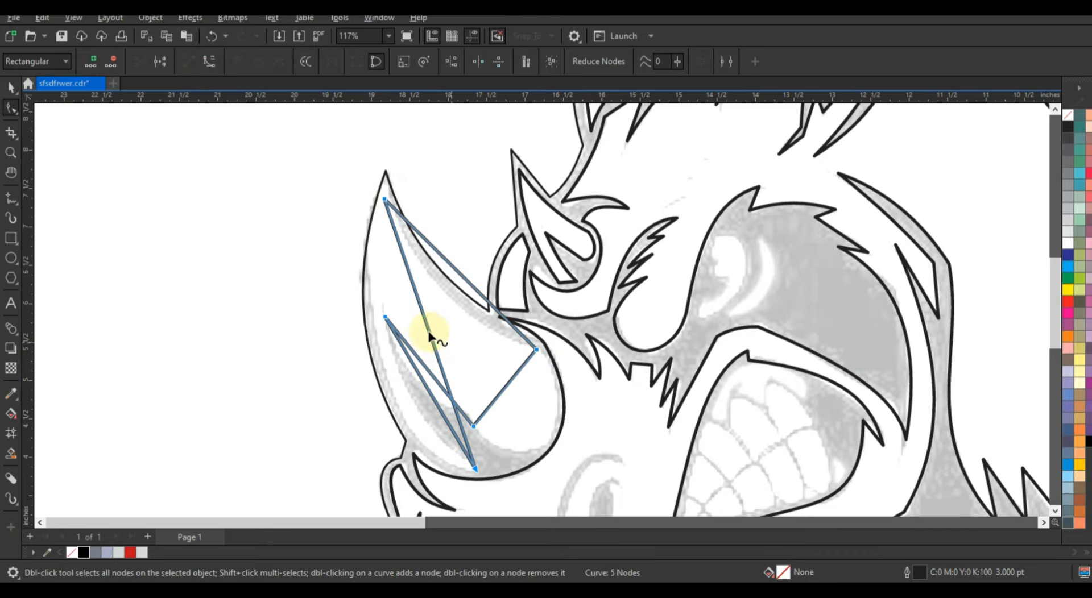
pyautogui.moveTo(426, 329); pyautogui.dragTo(397, 452)
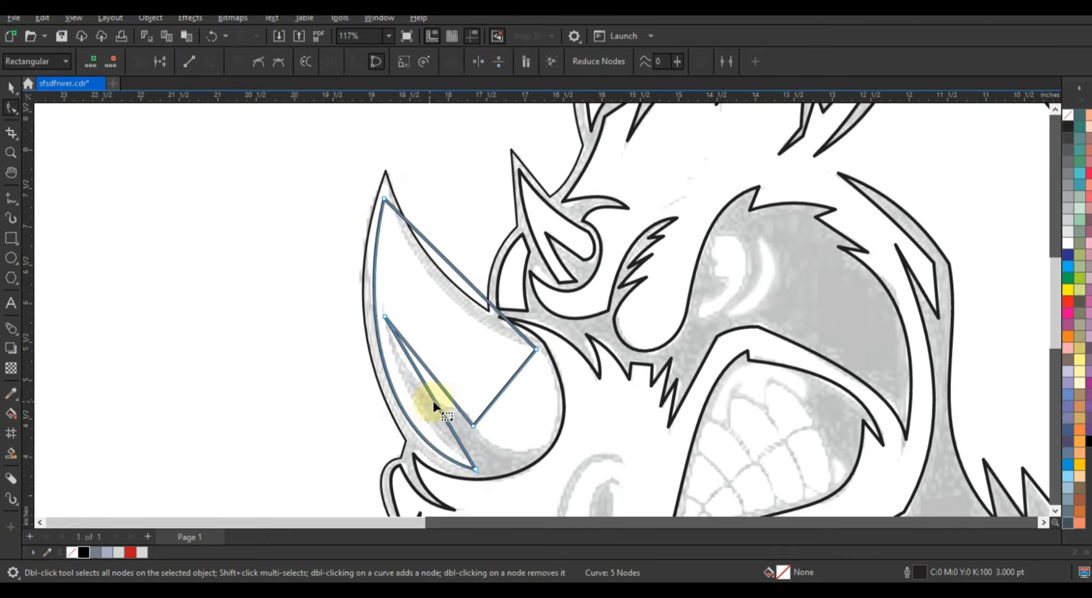
pyautogui.moveTo(433, 399); pyautogui.dragTo(414, 396)
pyautogui.moveTo(435, 376); pyautogui.dragTo(576, 418)
pyautogui.moveTo(530, 470); pyautogui.dragTo(531, 471)
pyautogui.moveTo(458, 272); pyautogui.dragTo(441, 292)
pyautogui.moveTo(519, 339); pyautogui.dragTo(516, 346)
pyautogui.moveTo(537, 350); pyautogui.dragTo(535, 354)
pyautogui.moveTo(467, 335); pyautogui.dragTo(472, 332)
pyautogui.click(385, 198)
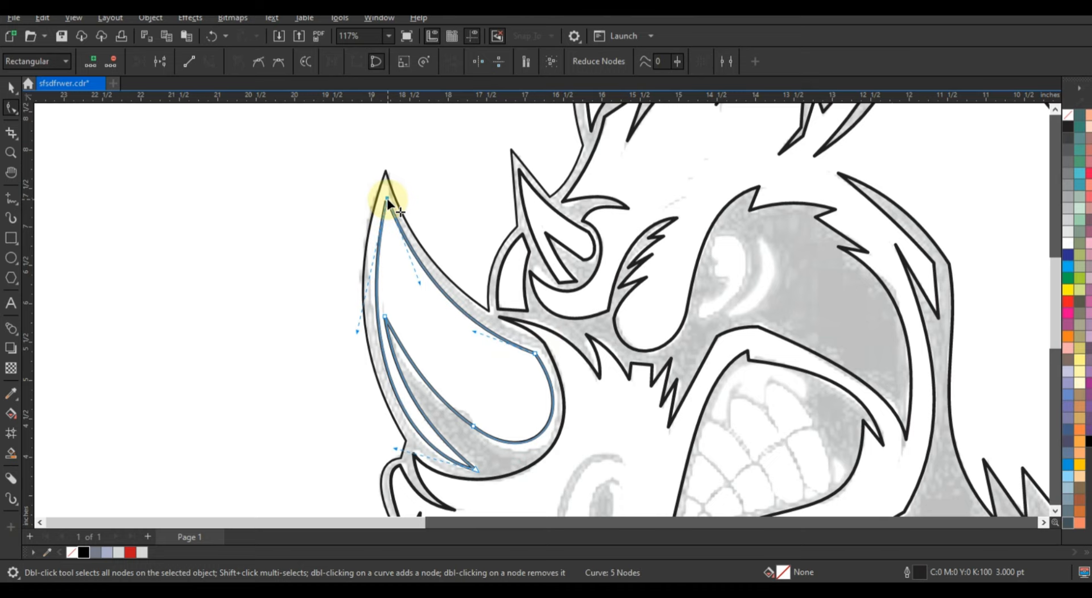
# Step: Draw a closed seven-node straight-segment path for the white eye shape beneath the brow
pyautogui.scroll(-1, 443, 244)
pyautogui.click(11, 152)
pyautogui.moveTo(554, 204); pyautogui.dragTo(633, 318)
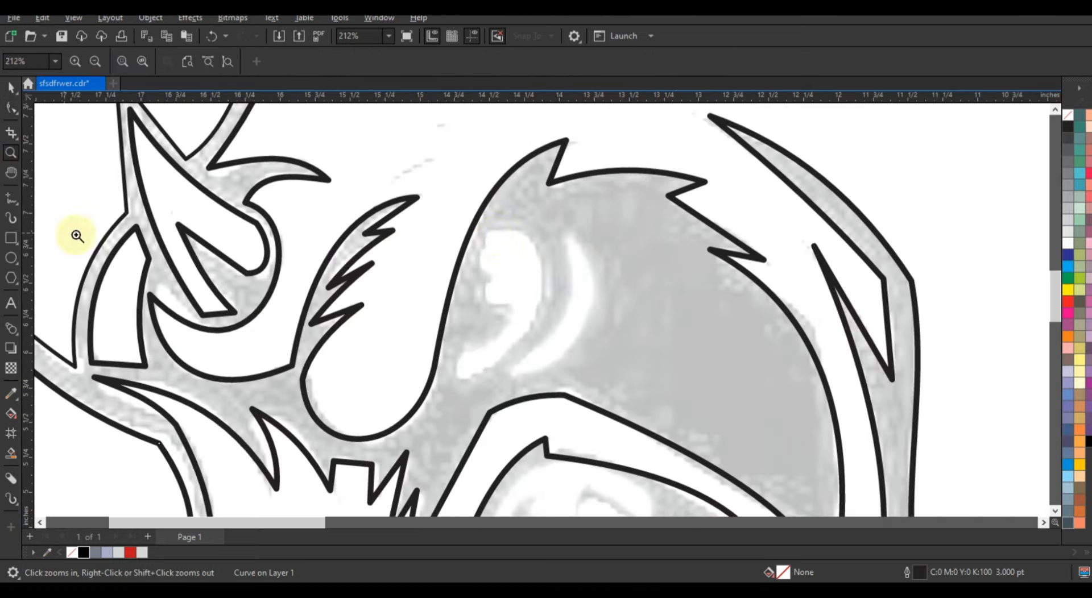
pyautogui.click(11, 198)
pyautogui.click(485, 228)
pyautogui.doubleClick(485, 246)
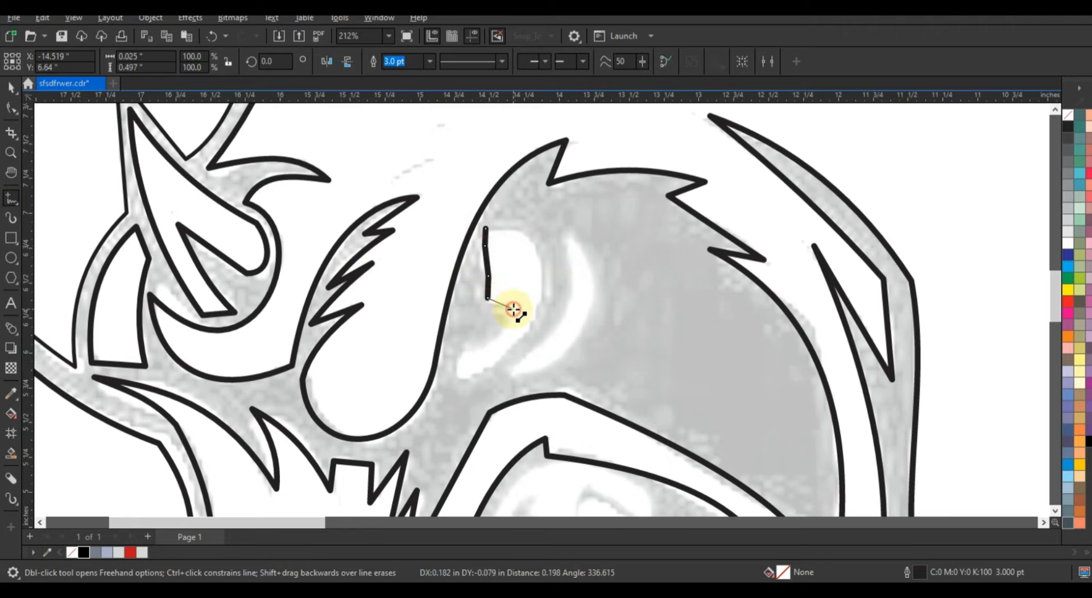
pyautogui.click(513, 309)
pyautogui.click(464, 351)
pyautogui.doubleClick(462, 377)
# Step: Bend the eye shape's outer edge into a rounded hook and curve its small inner segments
pyautogui.click(11, 108)
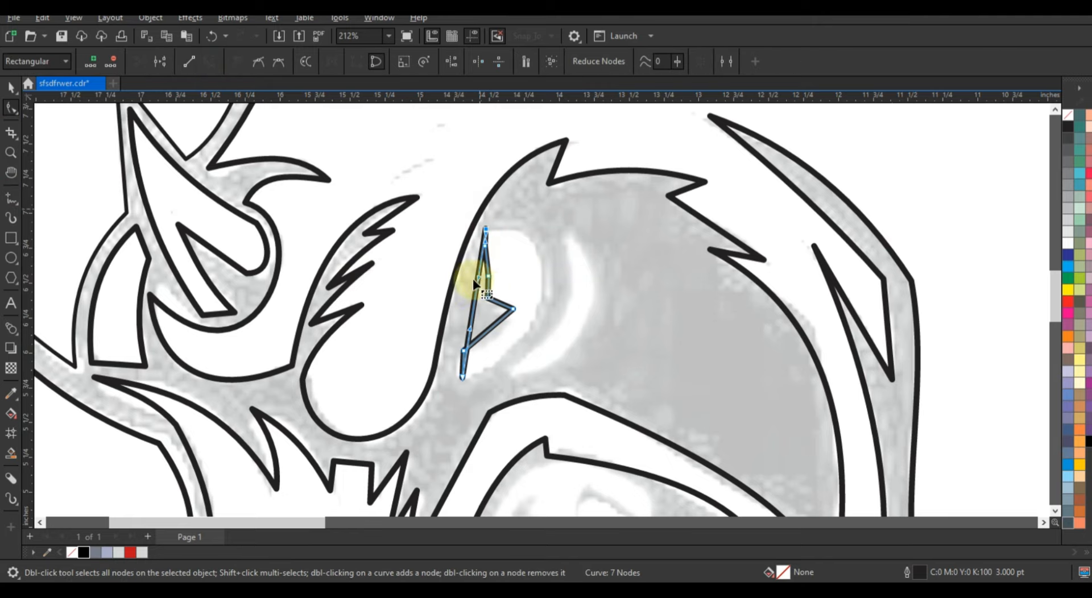
pyautogui.moveTo(478, 278); pyautogui.dragTo(542, 226)
pyautogui.moveTo(470, 328); pyautogui.dragTo(587, 323)
pyautogui.moveTo(543, 226); pyautogui.dragTo(541, 222)
pyautogui.moveTo(486, 261); pyautogui.dragTo(479, 238)
pyautogui.moveTo(492, 332); pyautogui.dragTo(454, 367)
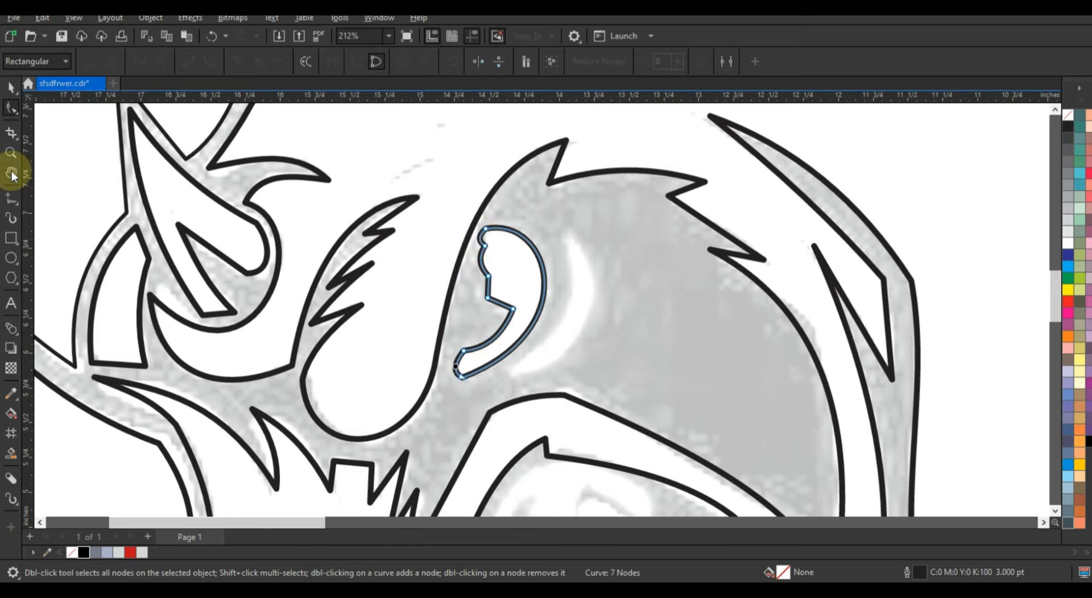
# Step: Draw a two-node closed path behind the eye and bend both sides into a thin crescent
pyautogui.click(11, 199)
pyautogui.click(563, 232)
pyautogui.doubleClick(516, 378)
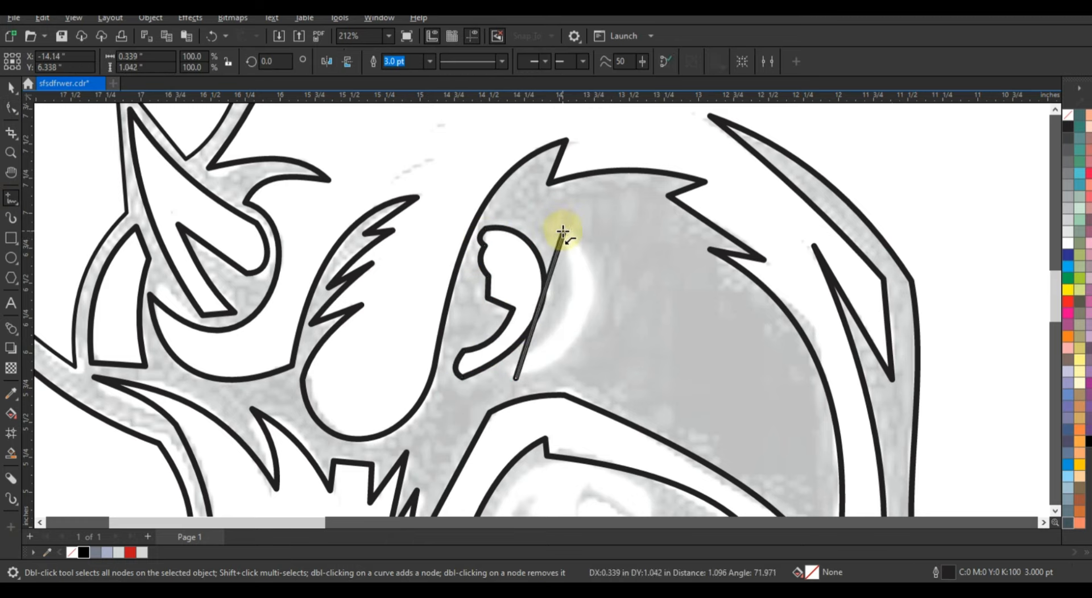
pyautogui.click(563, 233)
pyautogui.click(11, 107)
pyautogui.moveTo(540, 301); pyautogui.dragTo(587, 349)
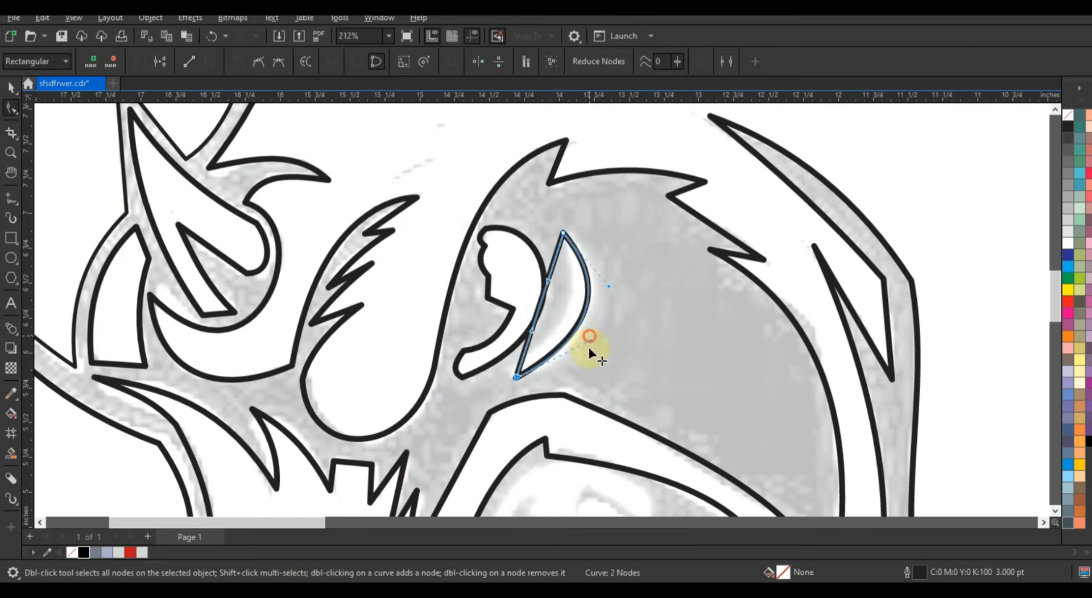
pyautogui.moveTo(562, 233); pyautogui.dragTo(565, 233)
pyautogui.moveTo(540, 307); pyautogui.dragTo(593, 295)
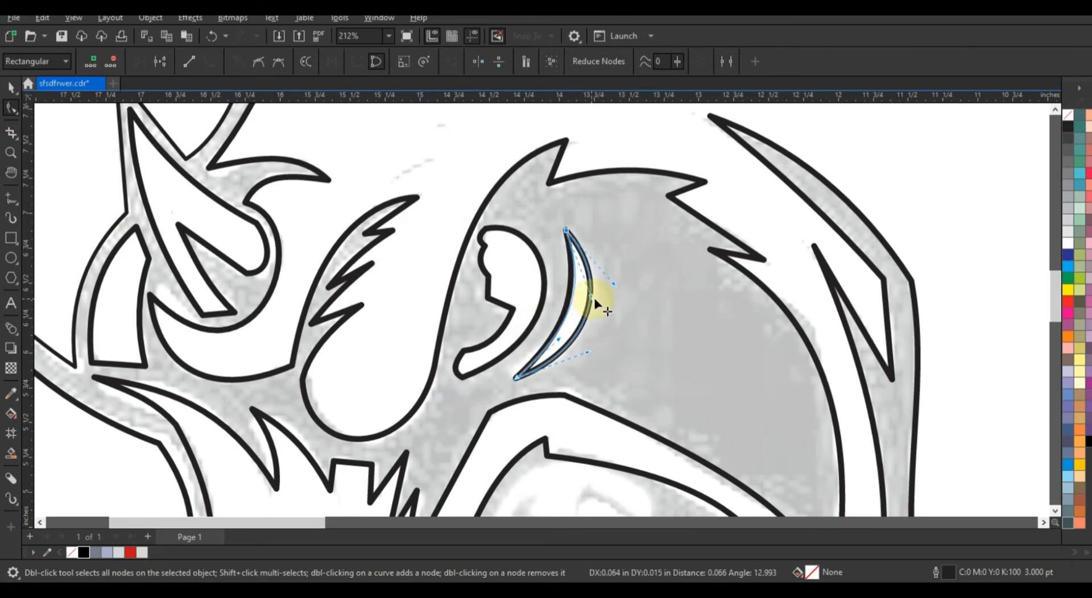
# Step: Draw a closed three-point highlight across the throat below the jaw and bend its edges into a tapered curve
pyautogui.scroll(-3, 623, 315)
pyautogui.scroll(-2, 622, 315)
pyautogui.click(11, 151)
pyautogui.moveTo(580, 391); pyautogui.dragTo(736, 489)
pyautogui.click(10, 199)
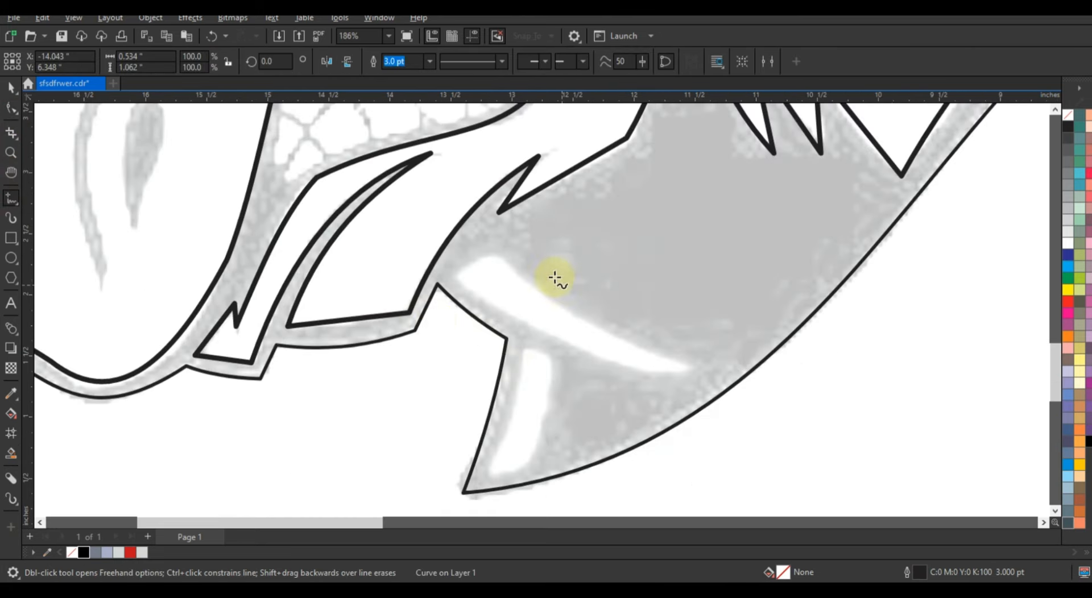
pyautogui.click(454, 277)
pyautogui.click(689, 367)
pyautogui.click(503, 251)
pyautogui.click(11, 108)
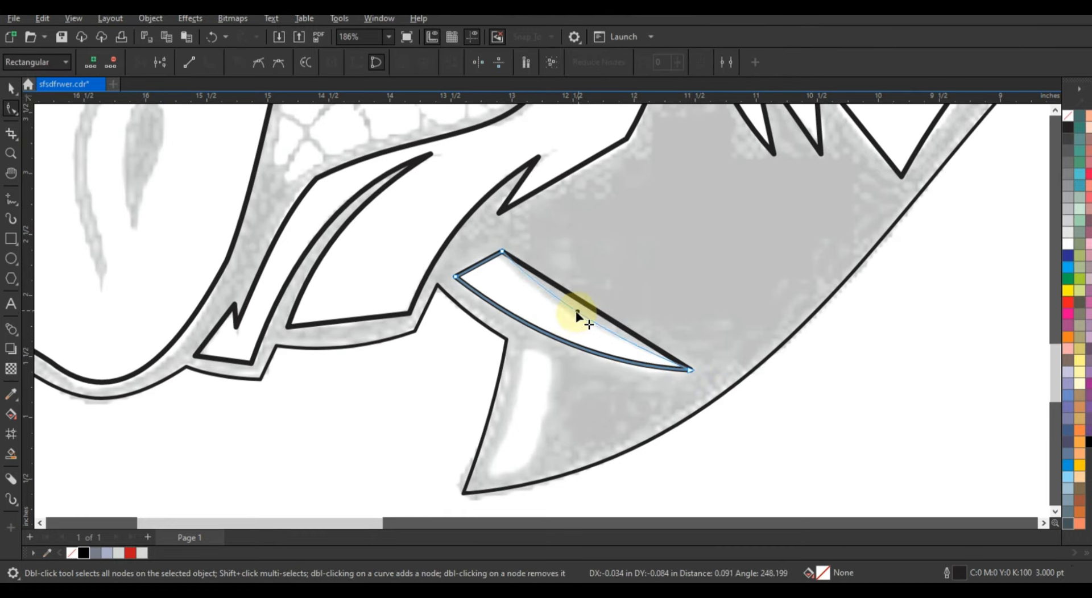
pyautogui.moveTo(519, 303); pyautogui.dragTo(521, 320)
# Step: Draw a closed four-point highlight in the lower tip of the neck and bend its sides and ends
pyautogui.press('F5')
pyautogui.click(518, 349)
pyautogui.click(548, 361)
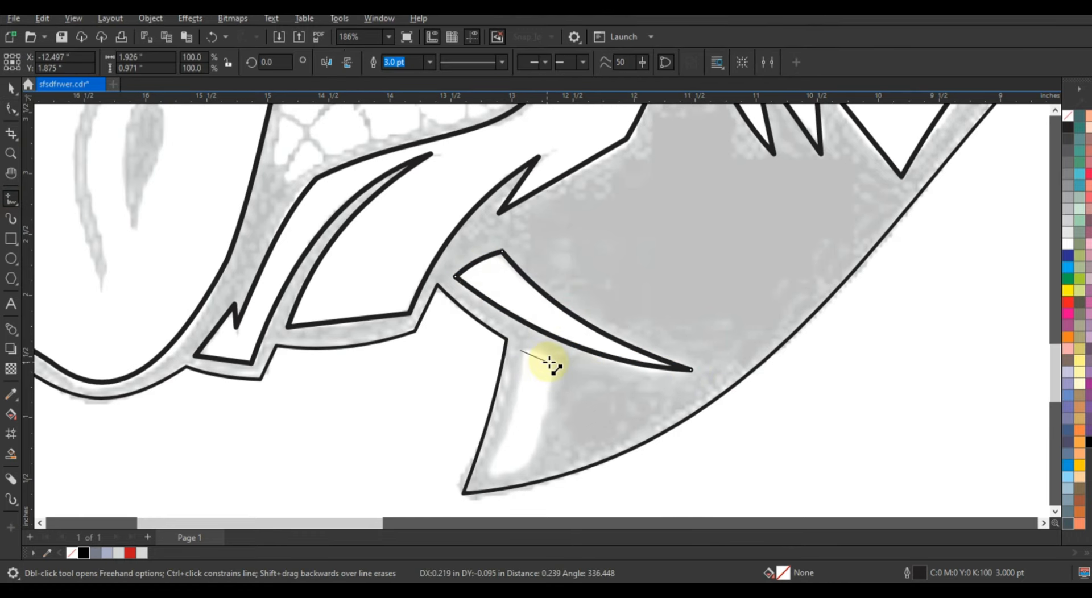
pyautogui.click(520, 350)
pyautogui.click(11, 108)
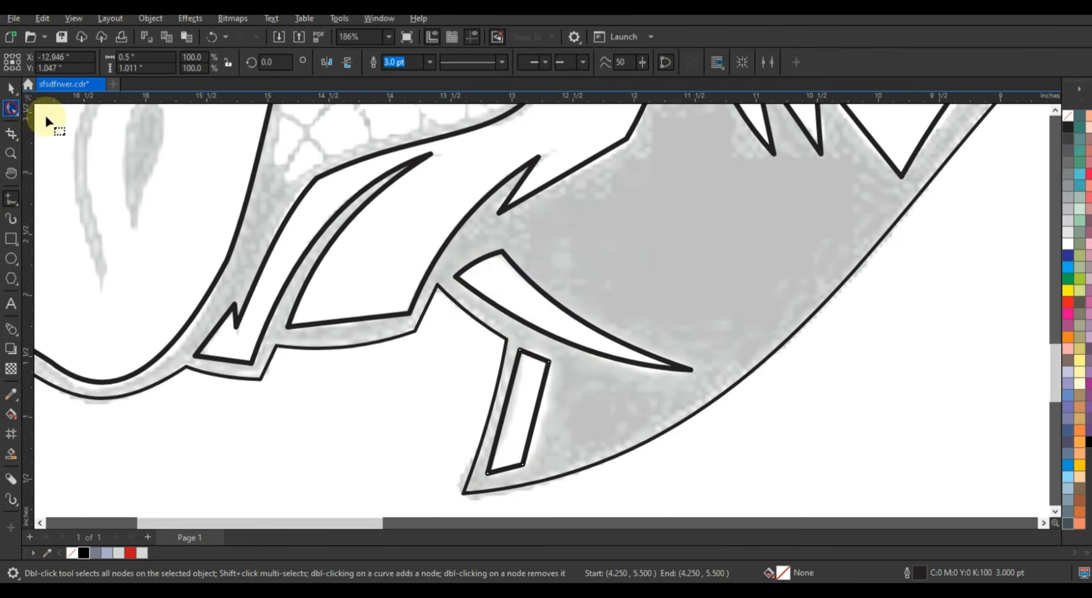
pyautogui.moveTo(506, 403); pyautogui.dragTo(511, 408)
pyautogui.moveTo(533, 356); pyautogui.dragTo(535, 350)
pyautogui.moveTo(505, 469); pyautogui.dragTo(507, 473)
# Step: Draw a narrow three-node path along the outer nostril line and bend it into a long crescent
pyautogui.scroll(-1, 465, 359)
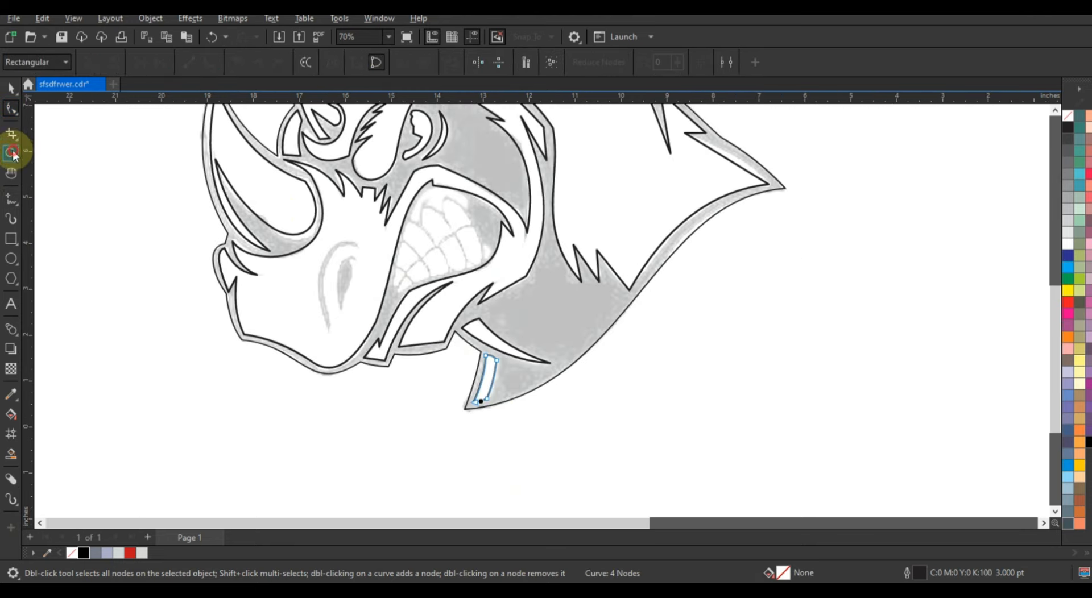
pyautogui.click(11, 153)
pyautogui.click(453, 390)
pyautogui.press('F5')
pyautogui.click(508, 208)
pyautogui.click(449, 391)
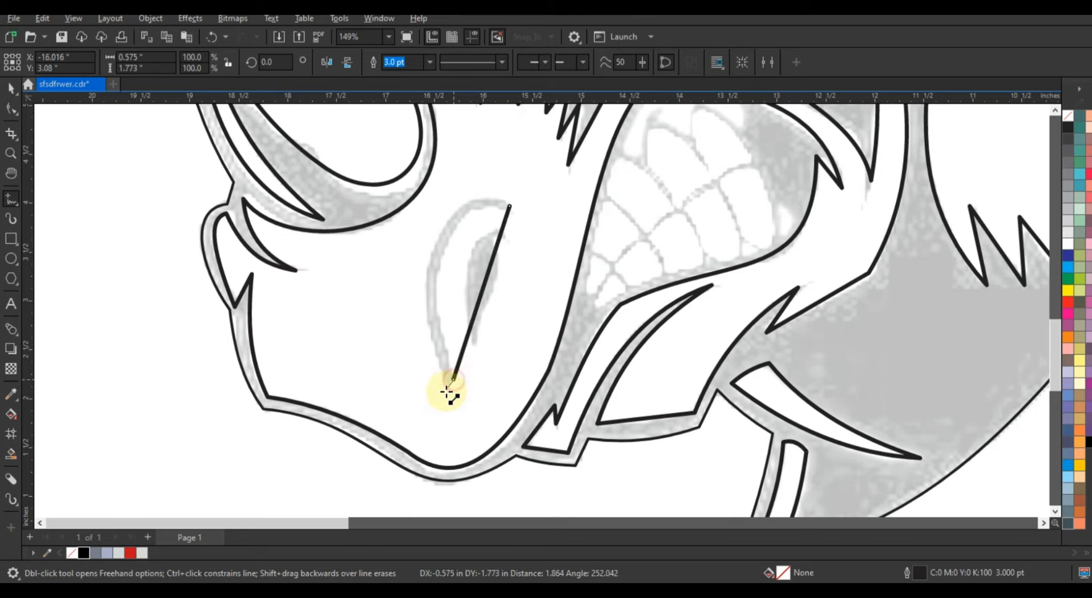
pyautogui.press('F10')
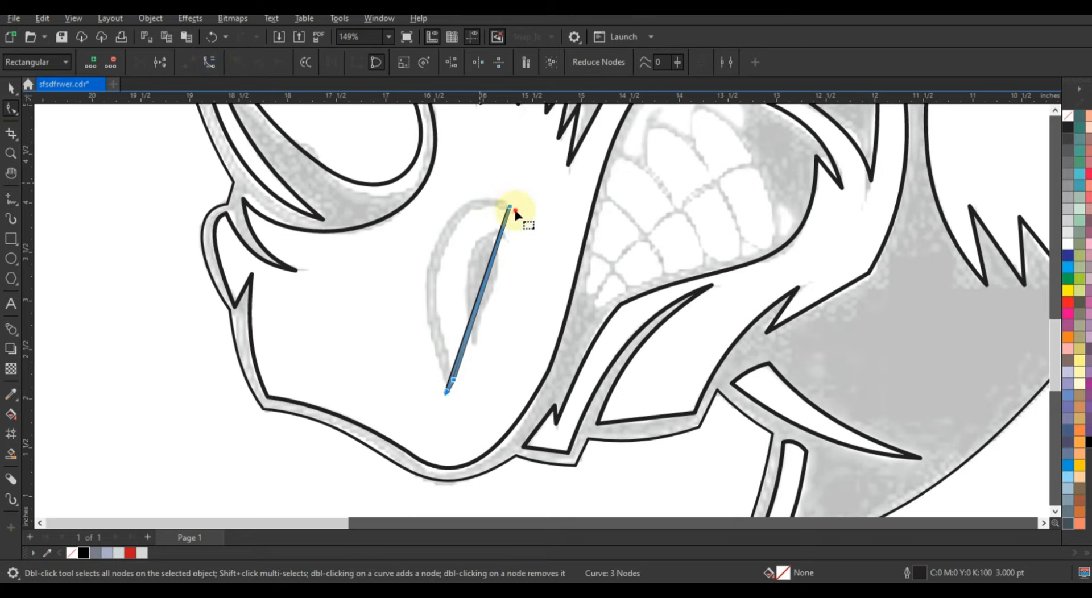
# Step: Draw a closed three-point path for the nostril opening and bend it into a hooked teardrop
pyautogui.click(515, 240)
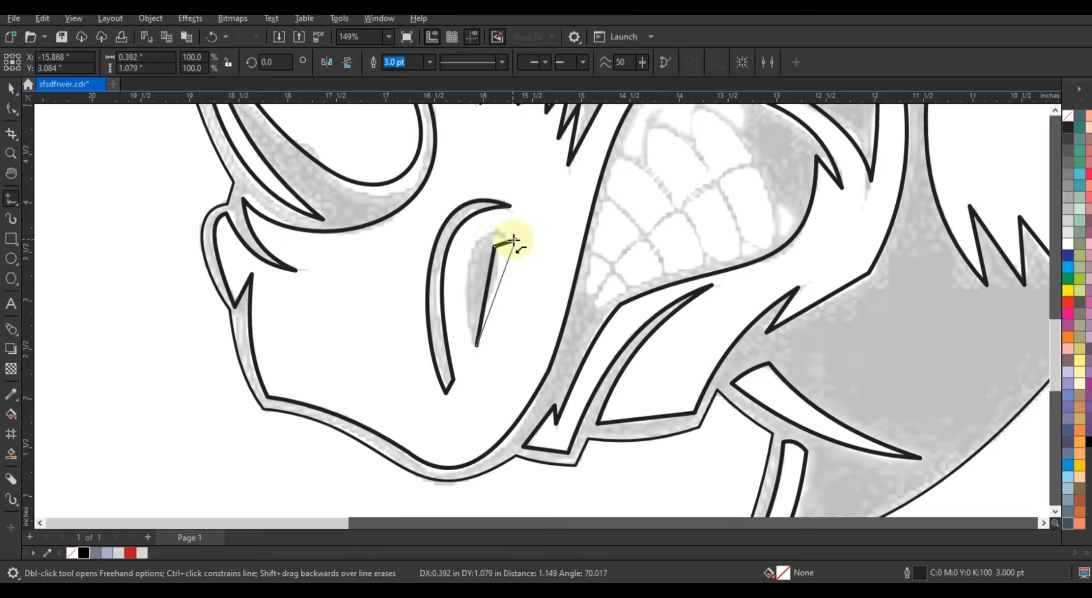
pyautogui.click(513, 240)
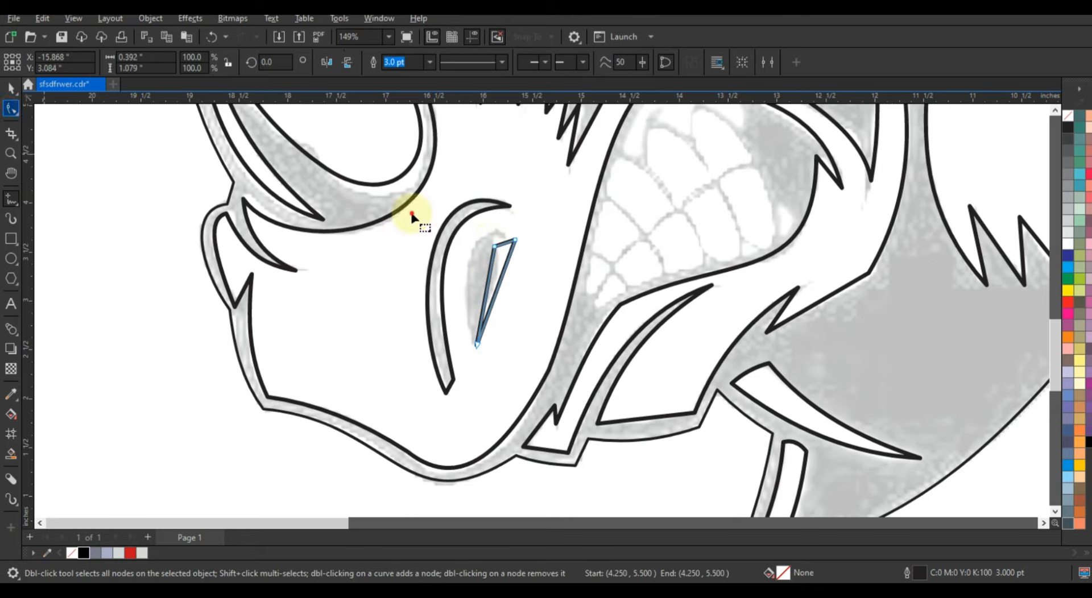
pyautogui.press('F10')
pyautogui.moveTo(503, 279)
pyautogui.mouseDown()
pyautogui.moveTo(490, 315)
pyautogui.moveTo(490, 289)
pyautogui.mouseUp()
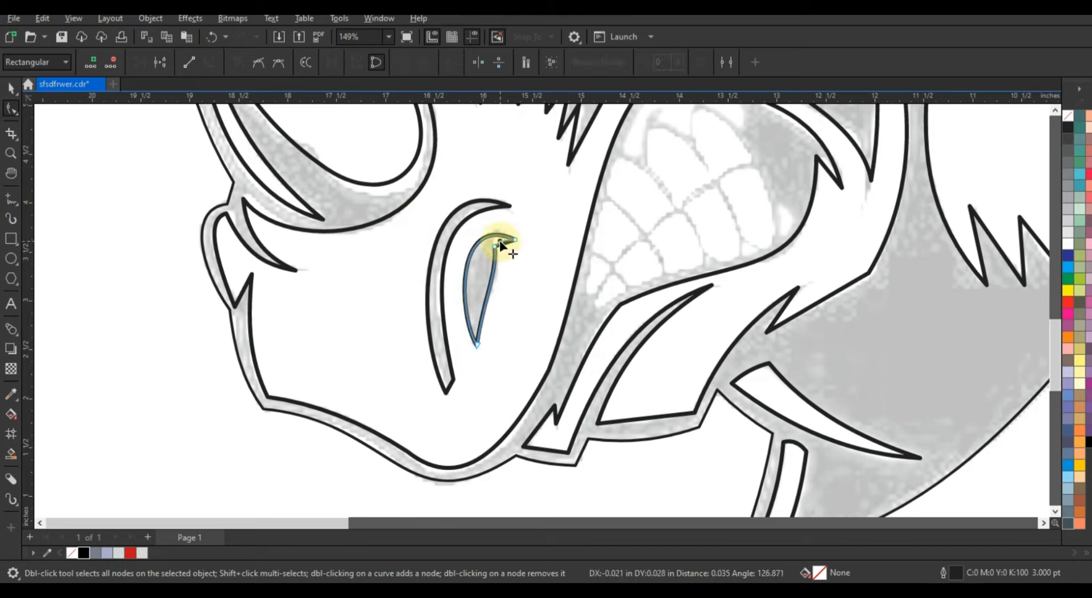
# Step: Combine a nostril shape with the inner detail path of the head
pyautogui.click(11, 88)
pyautogui.keyDown('shift'); pyautogui.click(597, 194); pyautogui.keyUp('shift')
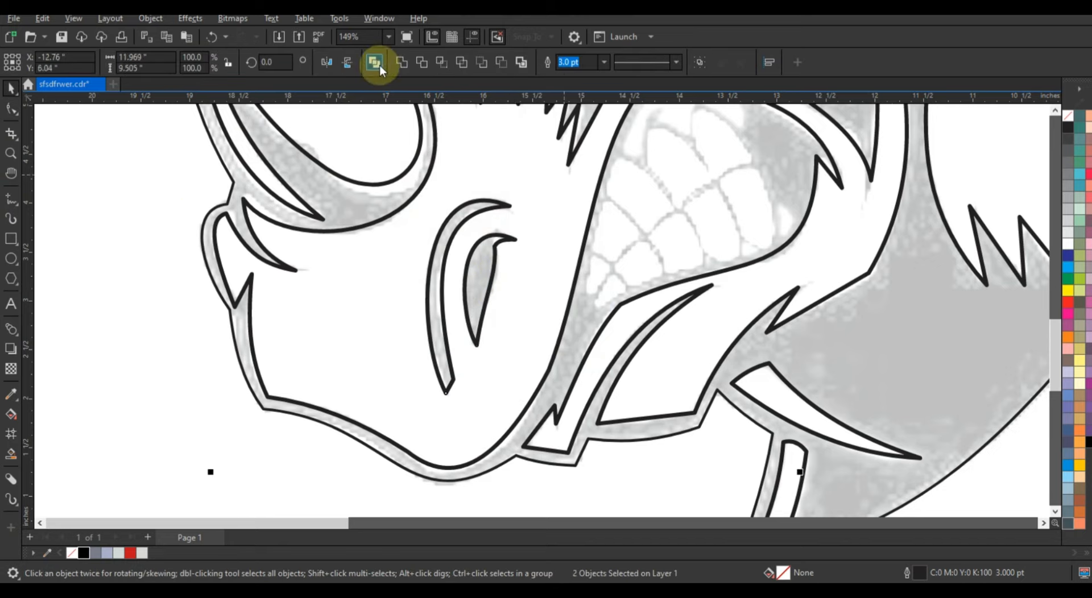
pyautogui.click(376, 64)
# Step: Clear the selection and save the drawing of the traced rhino head
pyautogui.scroll(-6, 285, 207)
pyautogui.hotkey('shift', 'F2')
pyautogui.click(477, 264)
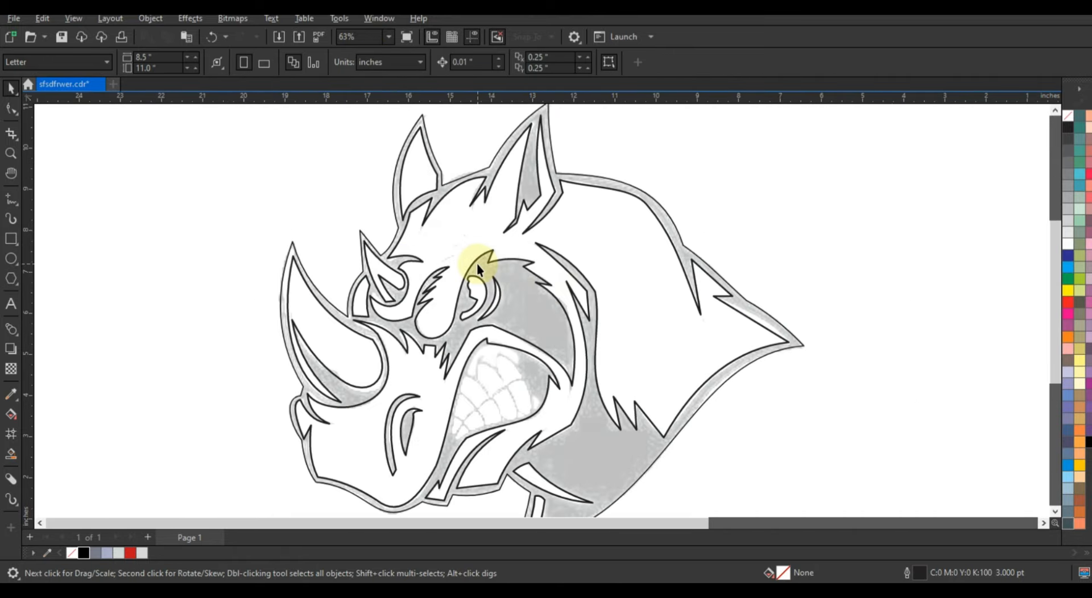
pyautogui.scroll(-2, 560, 297)
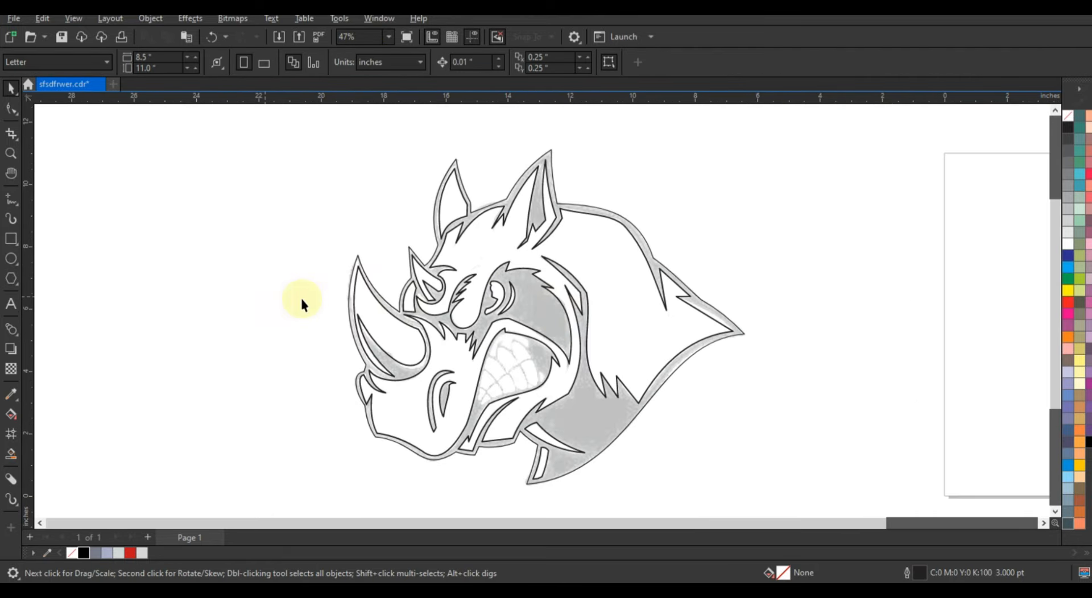
pyautogui.click(12, 155)
pyautogui.click(11, 88)
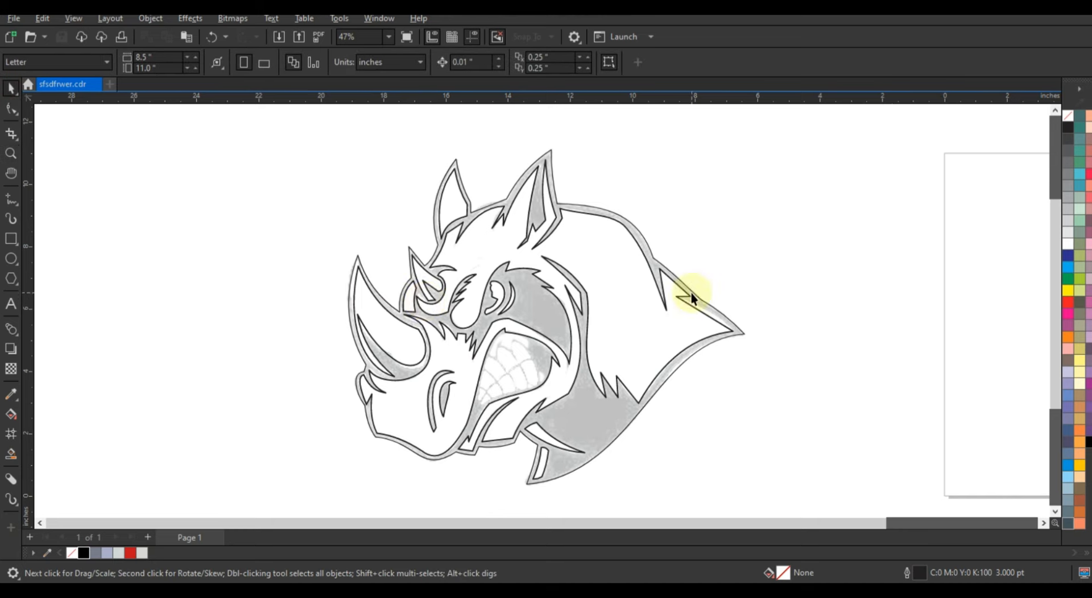
# Step: Select all the traced rhino outlines and move them onto empty space beside the sketch
pyautogui.scroll(-1, 572, 268)
pyautogui.moveTo(303, 152); pyautogui.dragTo(694, 444)
pyautogui.moveTo(561, 296); pyautogui.dragTo(317, 287)
pyautogui.hotkey('shift', 'F2')
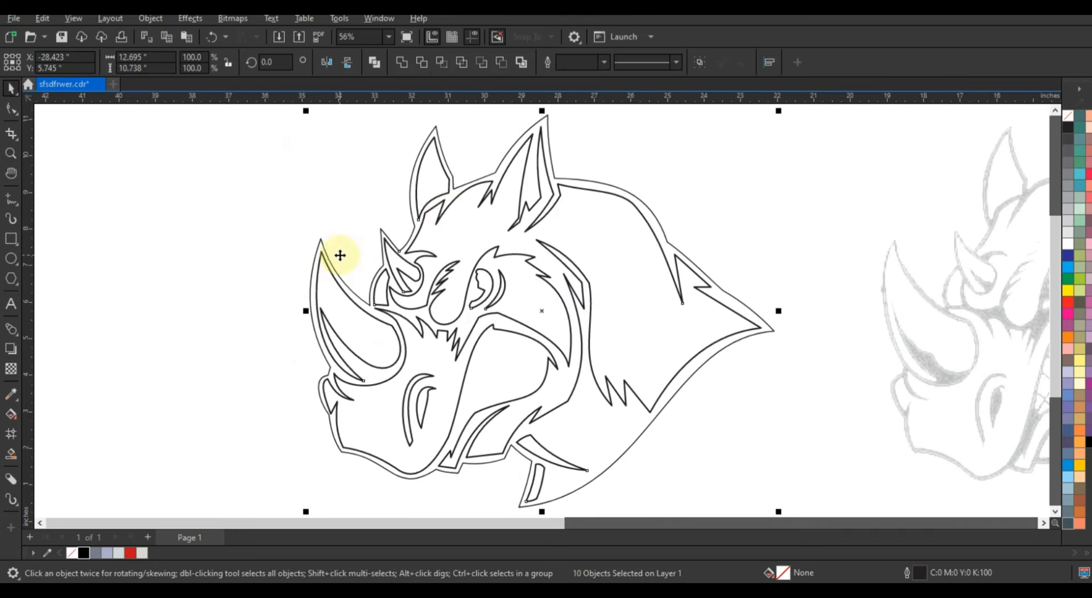
# Step: Fill all the inner detail shapes of the head, excluding the outer silhouette, with the light blue-gray #A8AFC9
pyautogui.click(251, 129)
pyautogui.scroll(-1, 415, 207)
pyautogui.moveTo(251, 129)
pyautogui.mouseDown()
pyautogui.moveTo(413, 261)
pyautogui.moveTo(620, 387)
pyautogui.mouseUp()
pyautogui.keyDown('shift'); pyautogui.click(561, 284); pyautogui.keyUp('shift')
pyautogui.click(107, 553)
pyautogui.click(432, 434)
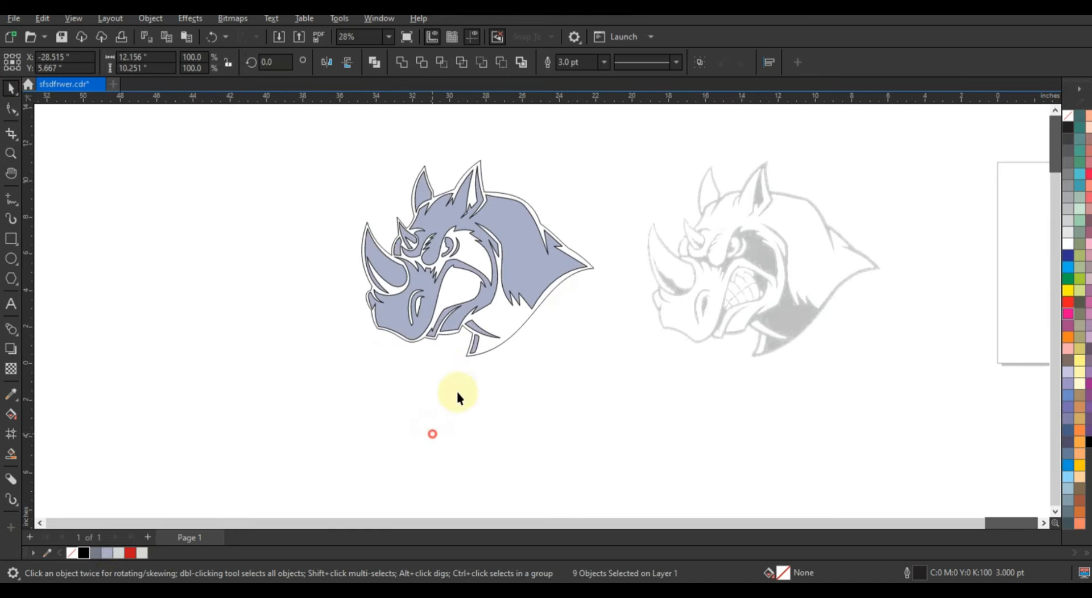
# Step: Fill the outer head silhouette black and remove the outlines from all the traced shapes
pyautogui.click(490, 351)
pyautogui.click(83, 552)
pyautogui.moveTo(293, 130); pyautogui.dragTo(631, 404)
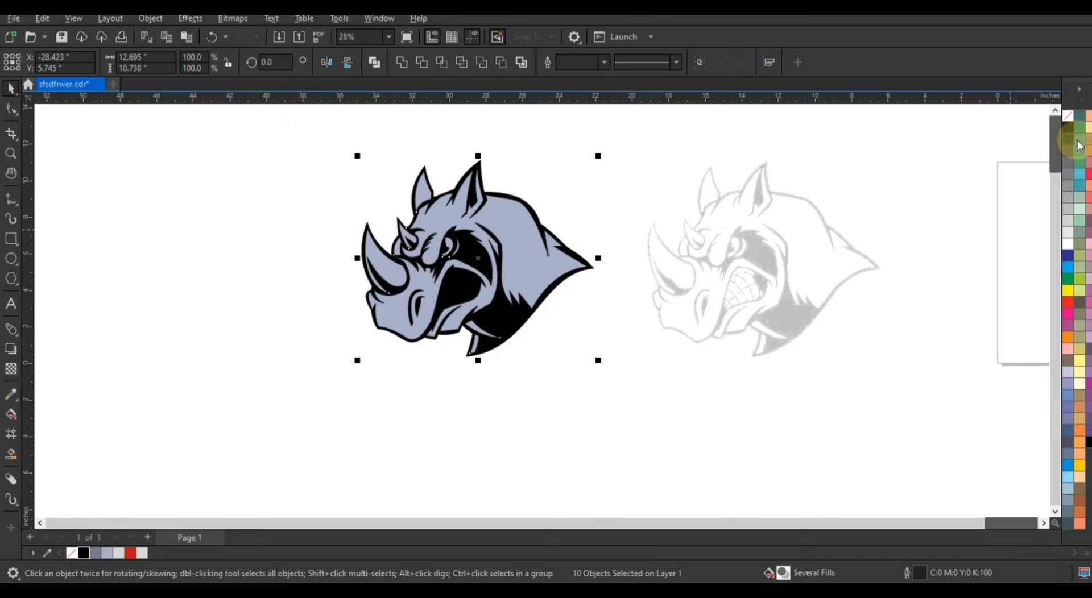
pyautogui.rightClick(1068, 115)
pyautogui.click(1040, 125)
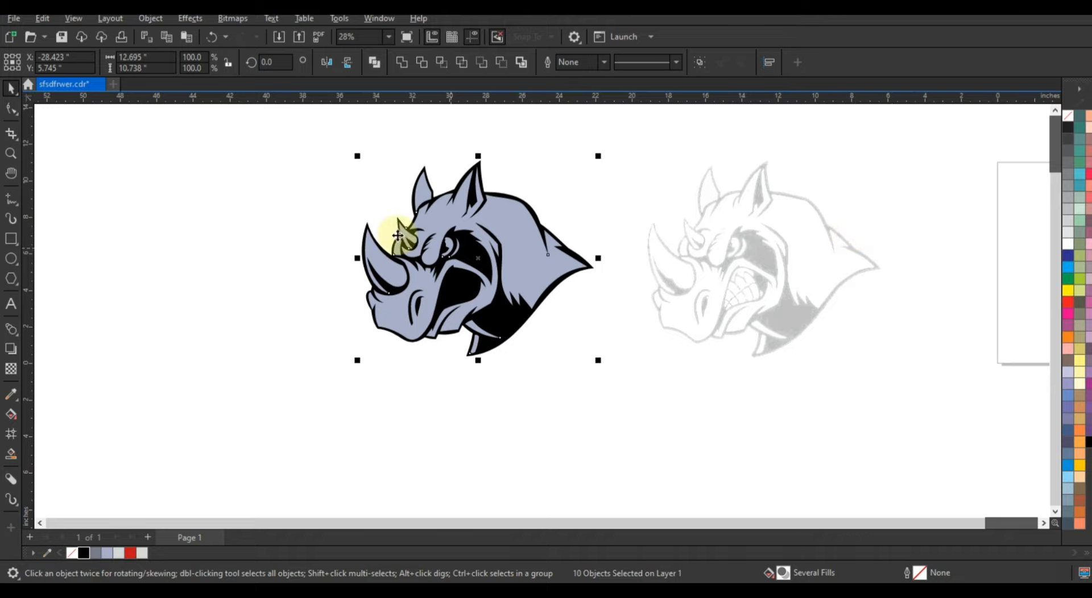
# Step: Fill the eye shape light gray and the crescent behind it red
pyautogui.click(451, 246)
pyautogui.click(144, 551)
pyautogui.click(398, 399)
pyautogui.click(456, 245)
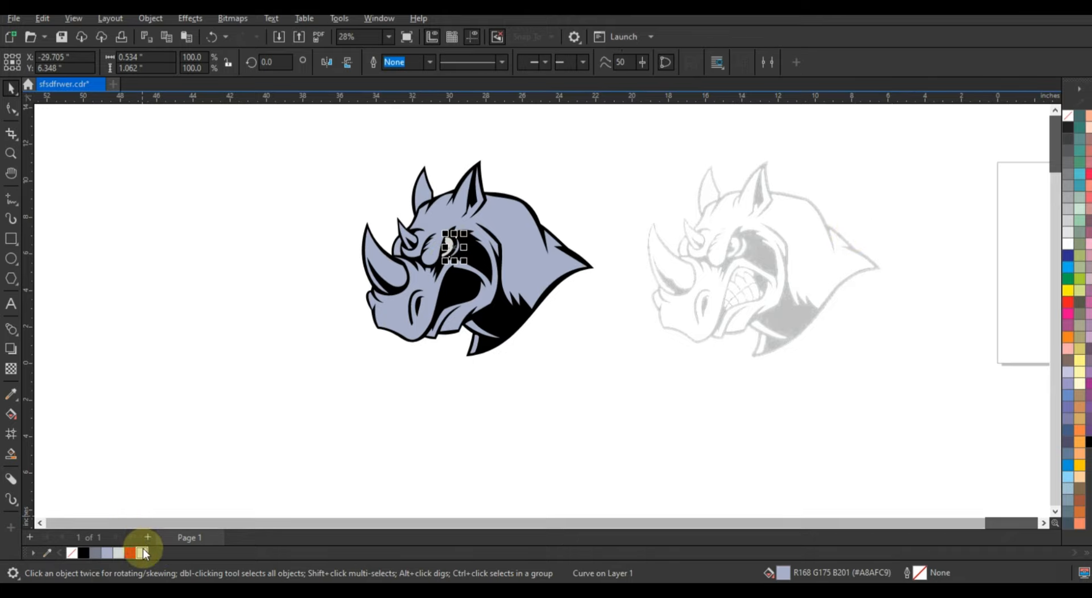
pyautogui.click(133, 552)
pyautogui.click(404, 417)
# Step: Fill the large front horn light gray
pyautogui.click(393, 278)
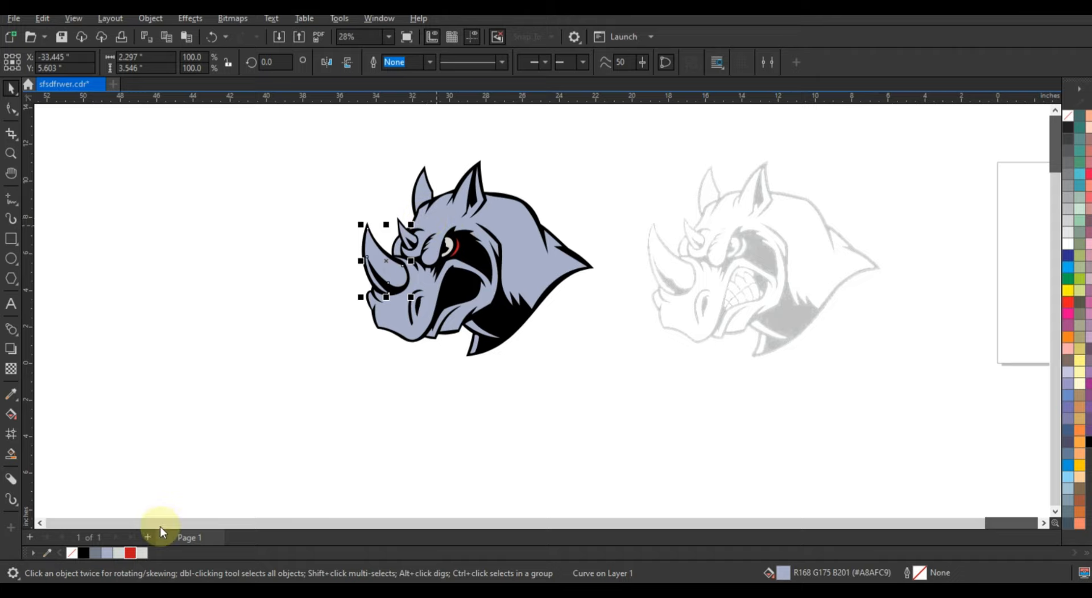
pyautogui.click(142, 551)
pyautogui.click(303, 359)
# Step: Fill the two accent shapes at the base of the neck red and the small horn light gray
pyautogui.click(477, 330)
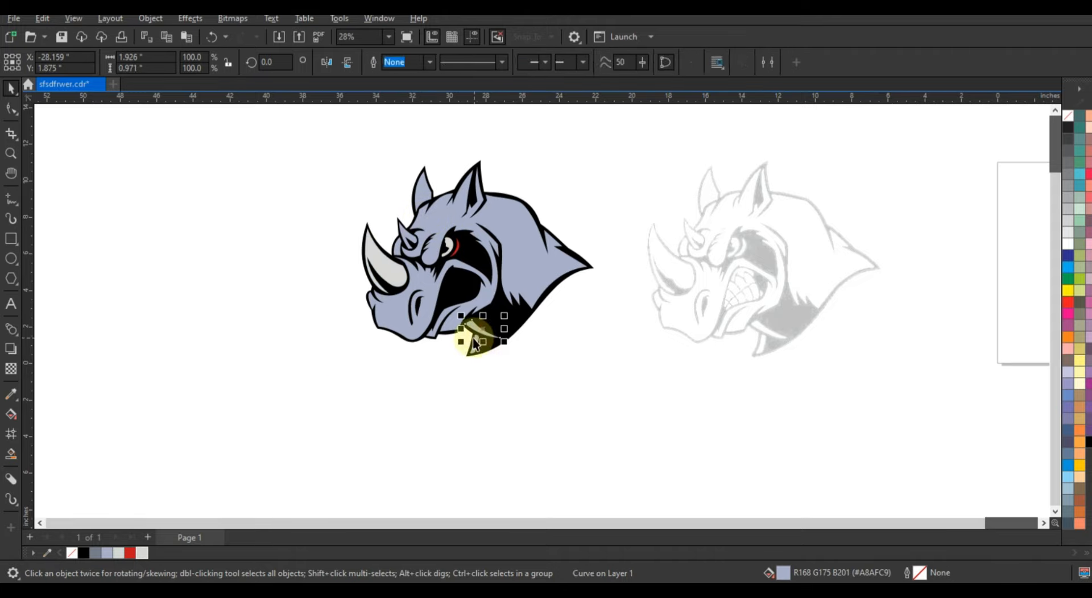
pyautogui.keyDown('shift'); pyautogui.click(475, 342); pyautogui.keyUp('shift')
pyautogui.click(133, 552)
pyautogui.click(530, 439)
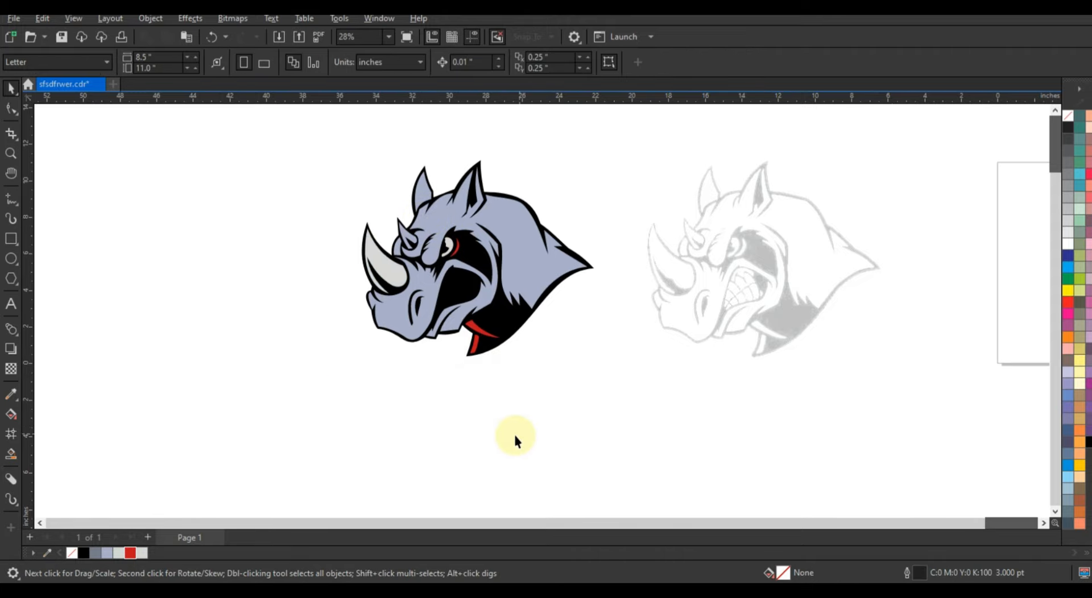
pyautogui.click(413, 232)
pyautogui.click(483, 446)
# Step: Trace the edge of an upper tooth in the sketch's mouth with a straight-segment freehand path
pyautogui.click(11, 153)
pyautogui.moveTo(678, 243); pyautogui.dragTo(800, 339)
pyautogui.moveTo(409, 174); pyautogui.dragTo(736, 424)
pyautogui.click(10, 198)
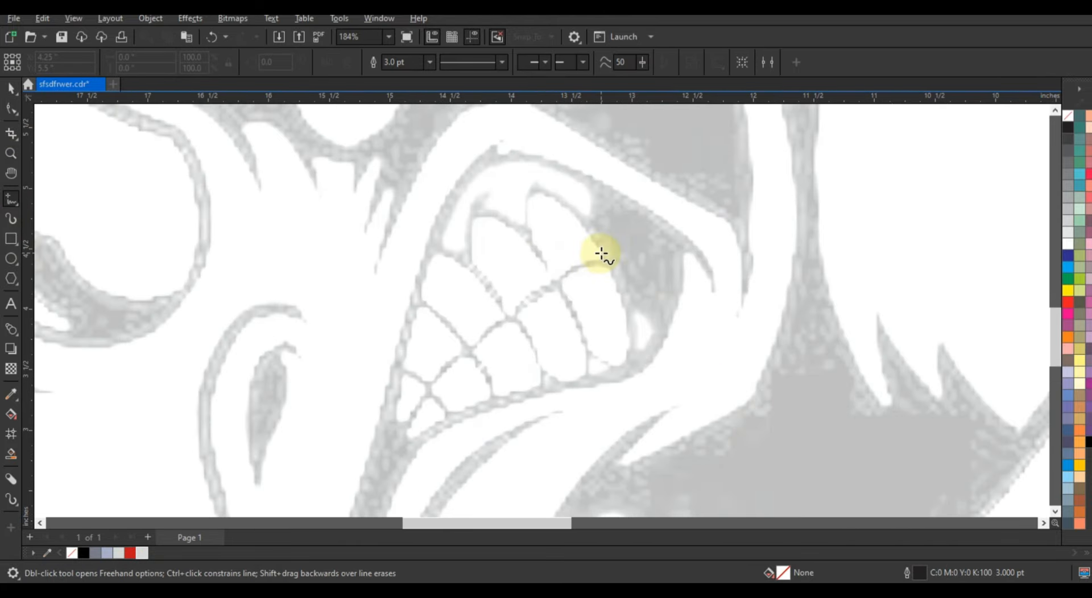
pyautogui.click(601, 253)
pyautogui.doubleClick(546, 282)
pyautogui.click(549, 212)
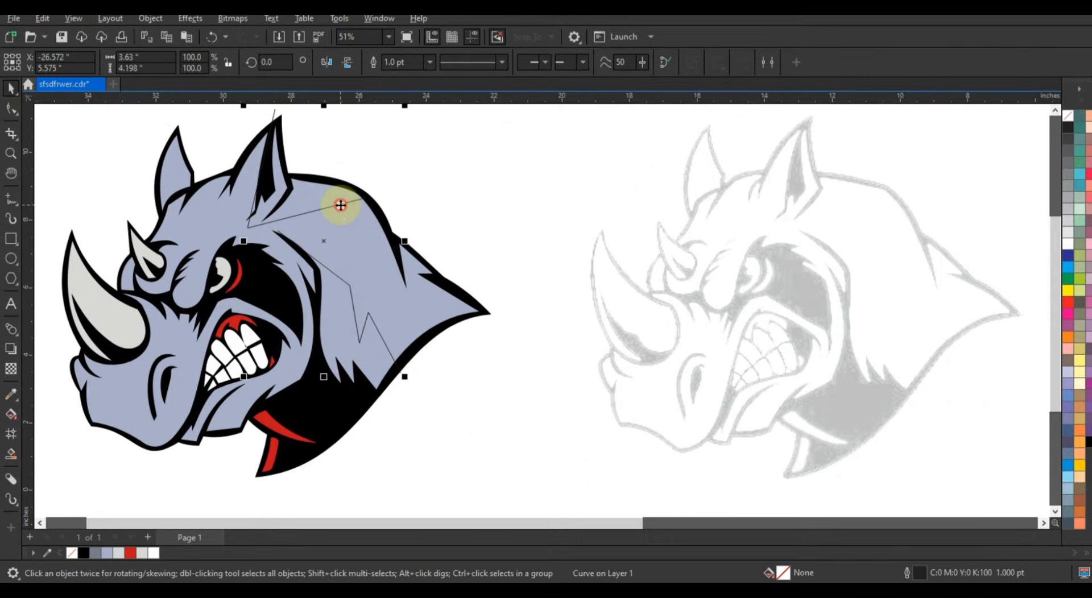
# Step: Bend the straight shading guide lines across the neck and near ear into smooth curves
pyautogui.click(11, 108)
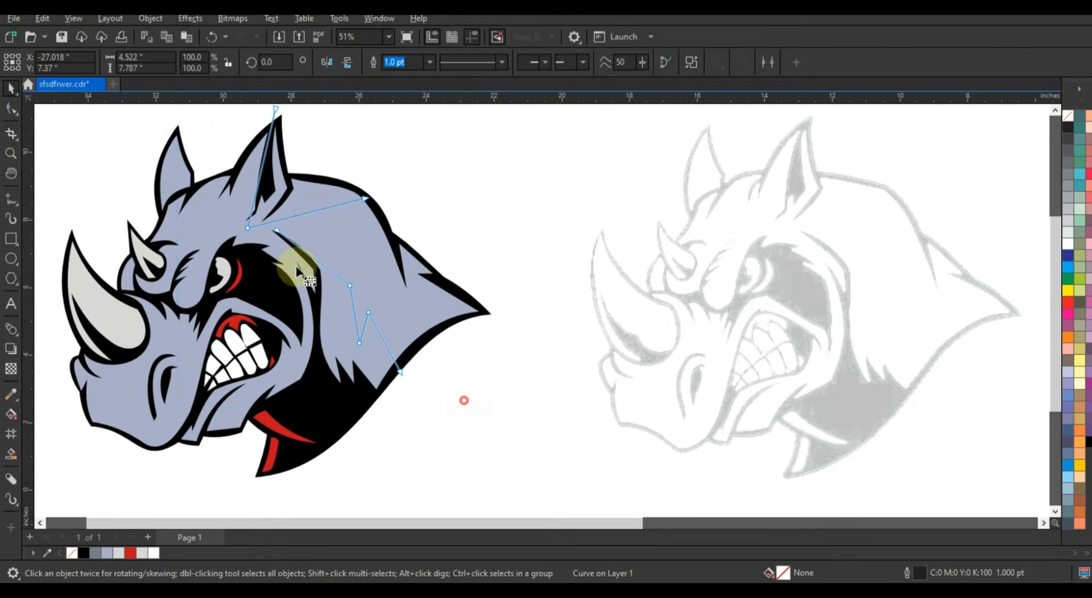
pyautogui.scroll(1, 273, 182)
pyautogui.moveTo(321, 305); pyautogui.dragTo(279, 274)
pyautogui.moveTo(385, 383); pyautogui.dragTo(377, 395)
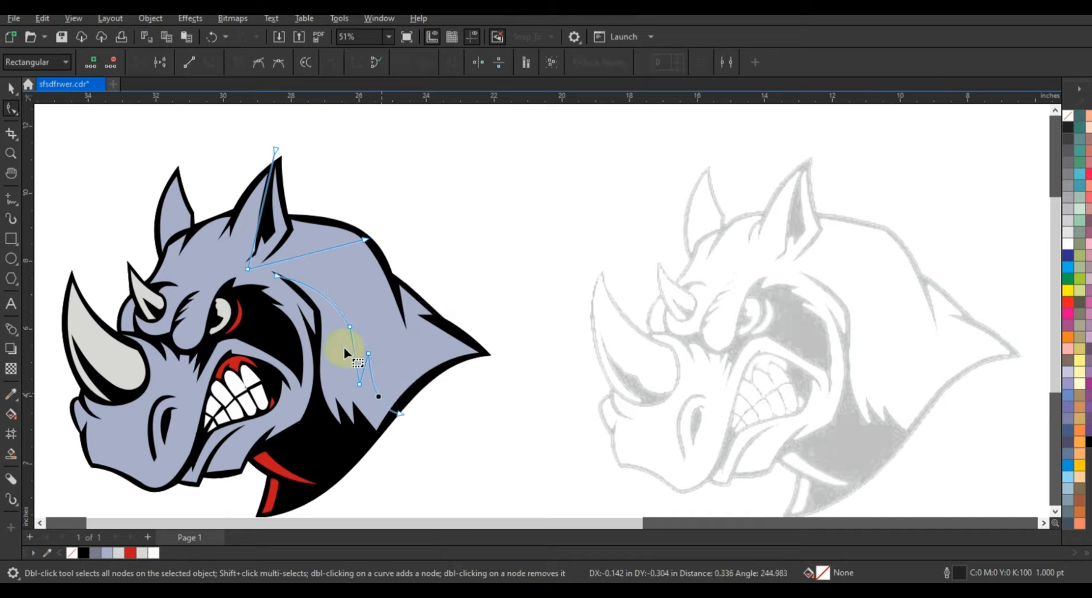
pyautogui.click(354, 358)
pyautogui.moveTo(322, 251); pyautogui.dragTo(259, 239)
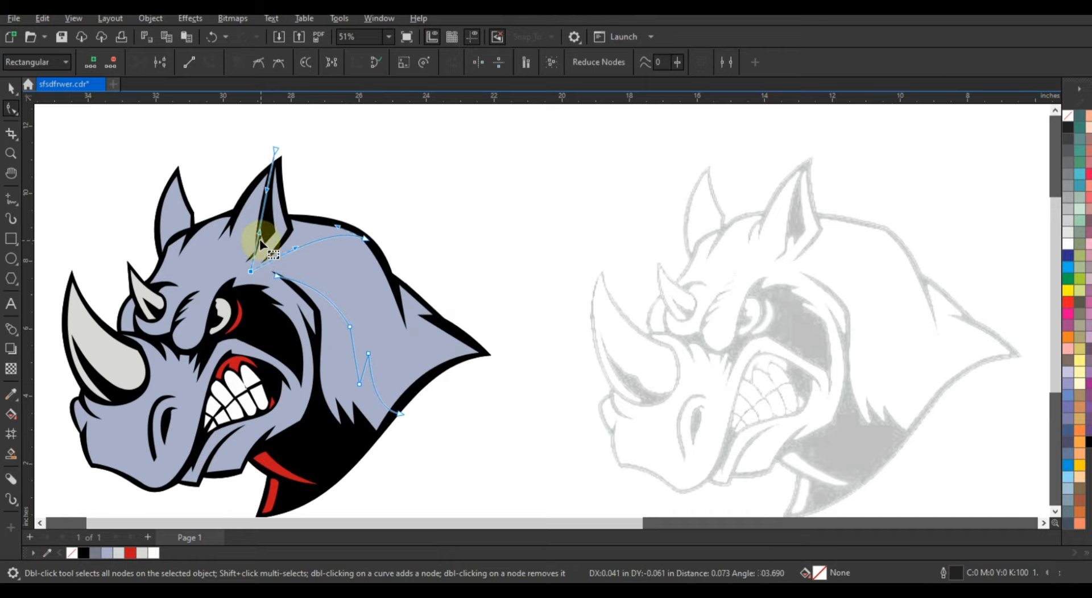
# Step: Smart-fill the neck and ear shadow areas bounded by the guide lines and recolor them dark gray
pyautogui.click(11, 453)
pyautogui.click(276, 237)
pyautogui.click(338, 328)
pyautogui.click(12, 89)
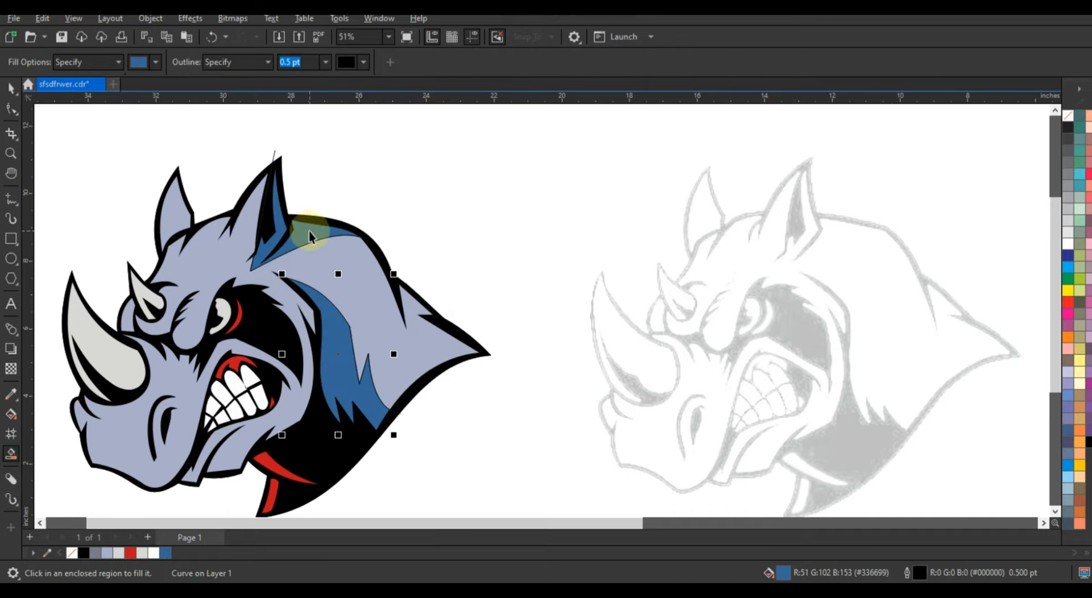
pyautogui.keyDown('shift'); pyautogui.click(309, 231); pyautogui.keyUp('shift')
pyautogui.click(95, 552)
pyautogui.click(404, 408)
# Step: Delete the neck and ear guide lines and remove the outlines from the two dark gray shadow shapes
pyautogui.click(400, 411)
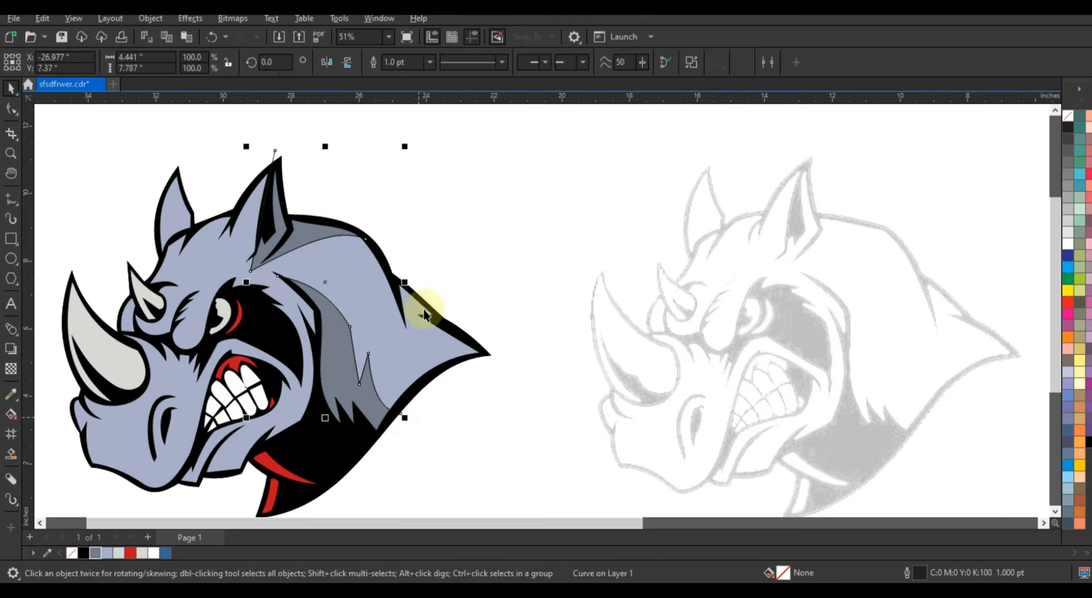
pyautogui.press('Delete')
pyautogui.click(312, 232)
pyautogui.keyDown('shift'); pyautogui.click(329, 339); pyautogui.keyUp('shift')
pyautogui.rightClick(1069, 115)
pyautogui.click(1045, 125)
pyautogui.scroll(-2, 564, 224)
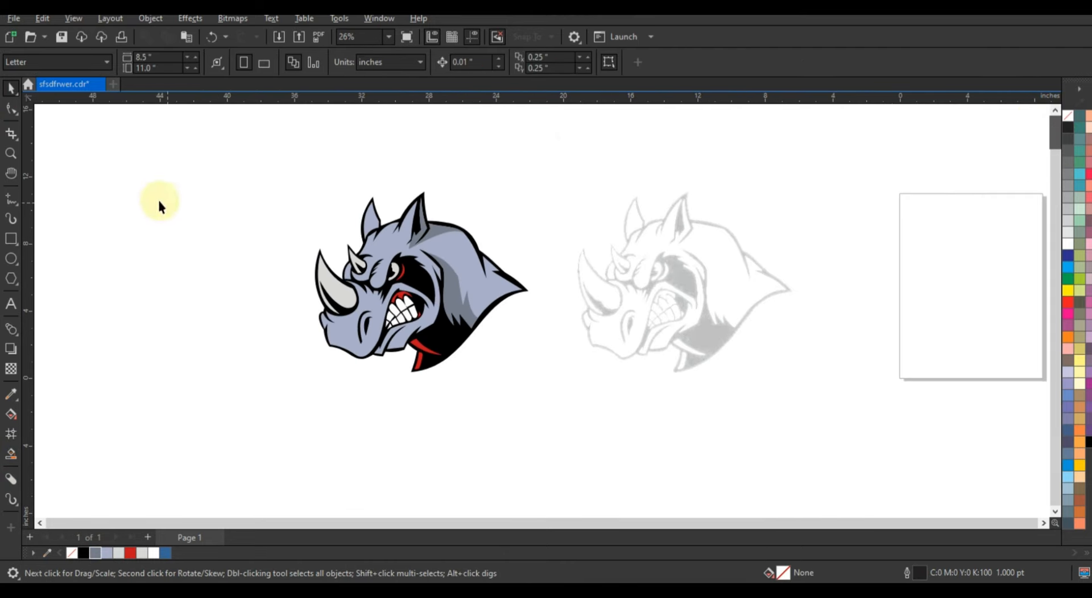
# Step: Draw a seven-node straight-segment guide path around the large horn's base, across the snout and up beside the mouth
pyautogui.click(11, 154)
pyautogui.moveTo(278, 174)
pyautogui.mouseDown()
pyautogui.moveTo(534, 370)
pyautogui.moveTo(626, 395)
pyautogui.mouseUp()
pyautogui.click(568, 414)
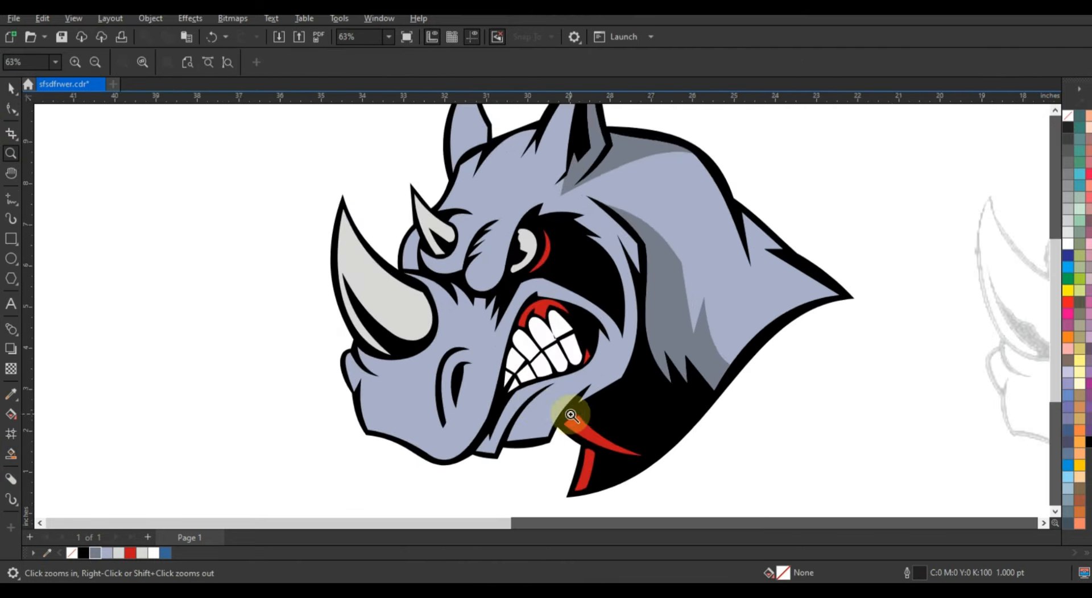
pyautogui.click(11, 199)
pyautogui.click(397, 277)
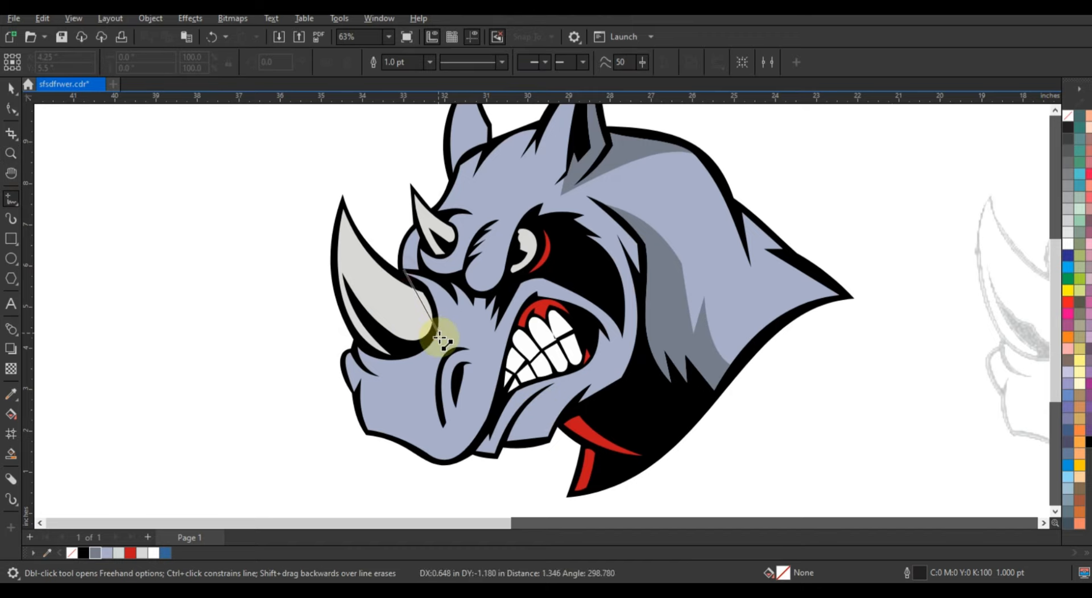
pyautogui.doubleClick(332, 342)
pyautogui.click(419, 381)
pyautogui.click(392, 386)
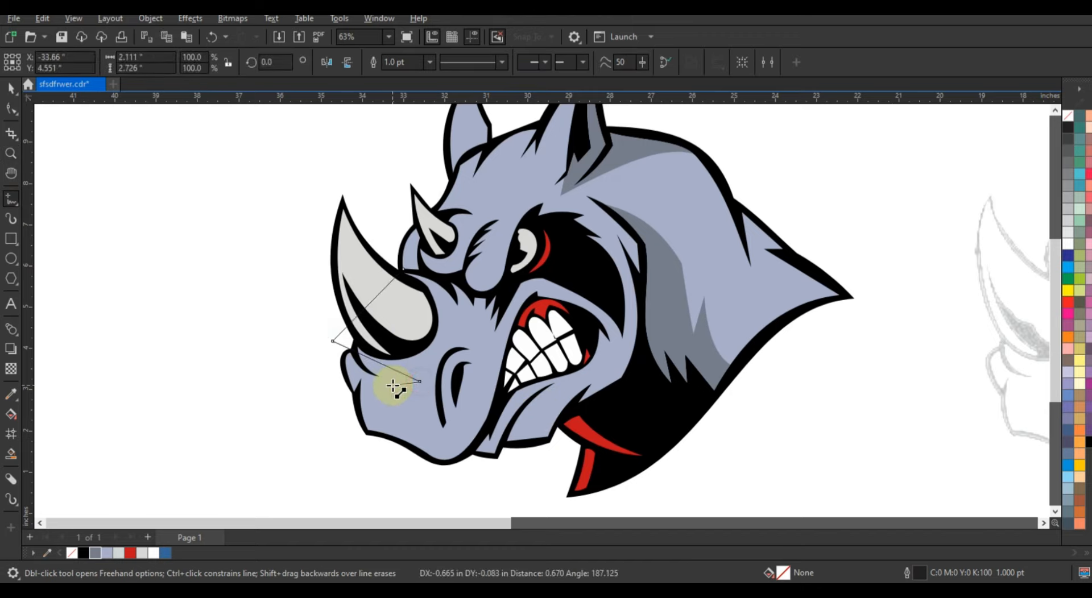
pyautogui.click(470, 346)
pyautogui.click(482, 378)
pyautogui.click(504, 302)
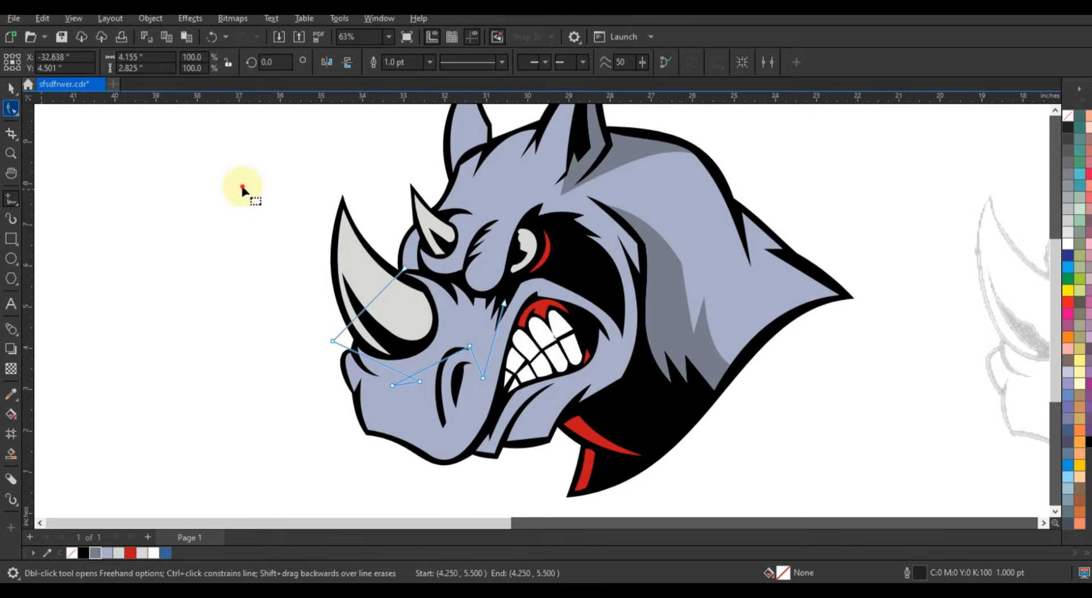
# Step: Bend the snout guide path into smooth curves around the horn's base and above the nostril
pyautogui.press('F10')
pyautogui.moveTo(380, 294); pyautogui.dragTo(379, 338)
pyautogui.moveTo(373, 359); pyautogui.dragTo(395, 381)
pyautogui.moveTo(469, 346); pyautogui.dragTo(458, 330)
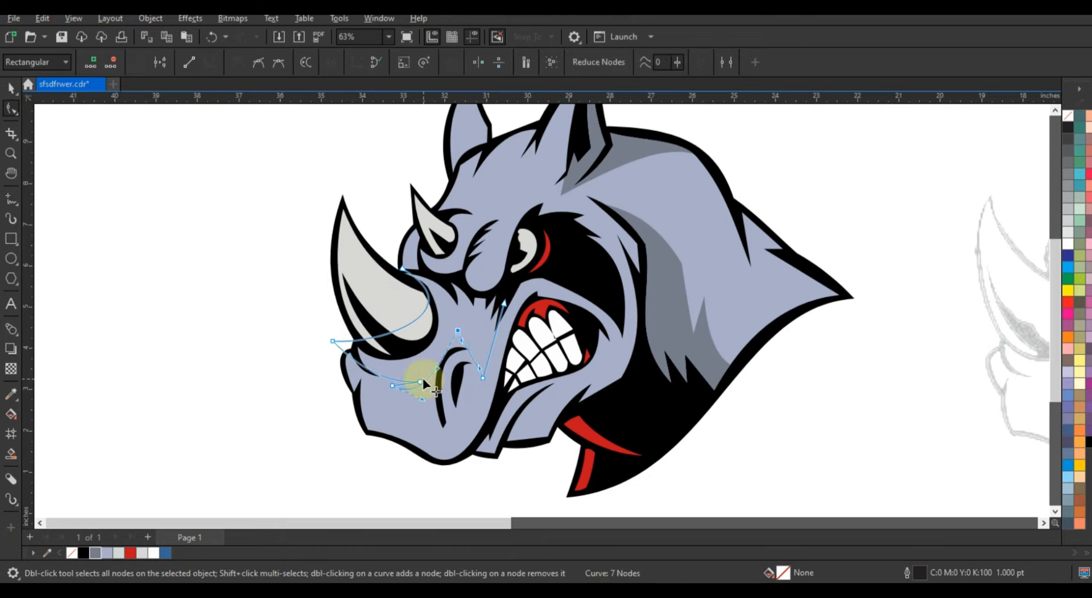
pyautogui.moveTo(390, 387); pyautogui.dragTo(434, 371)
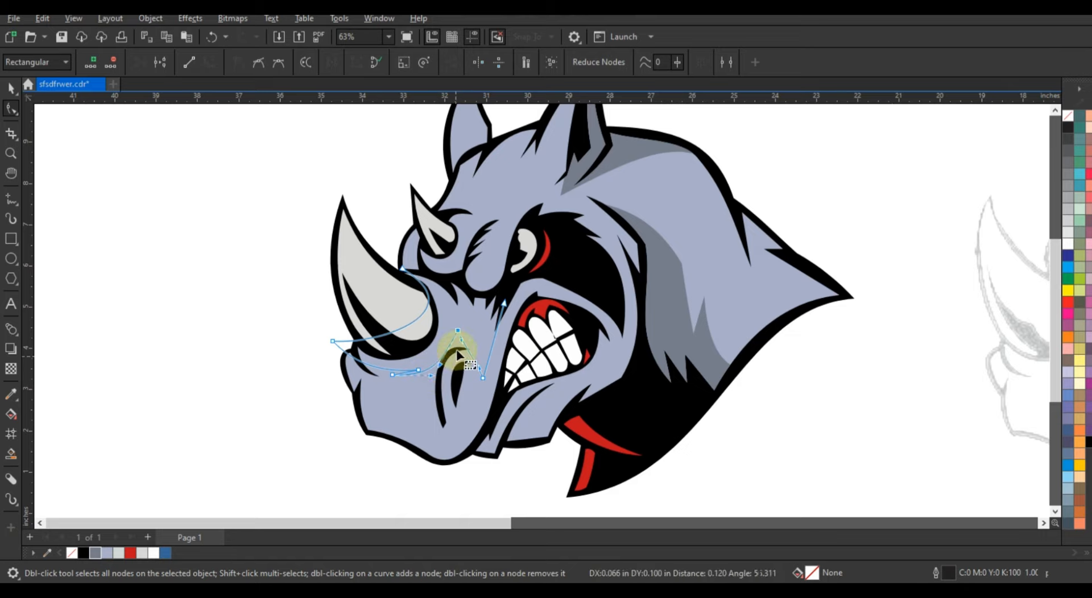
# Step: Create a dark gray shadow shape without outline around the large horn's base using Smart Fill, and remove the guide path
pyautogui.click(10, 453)
pyautogui.click(475, 305)
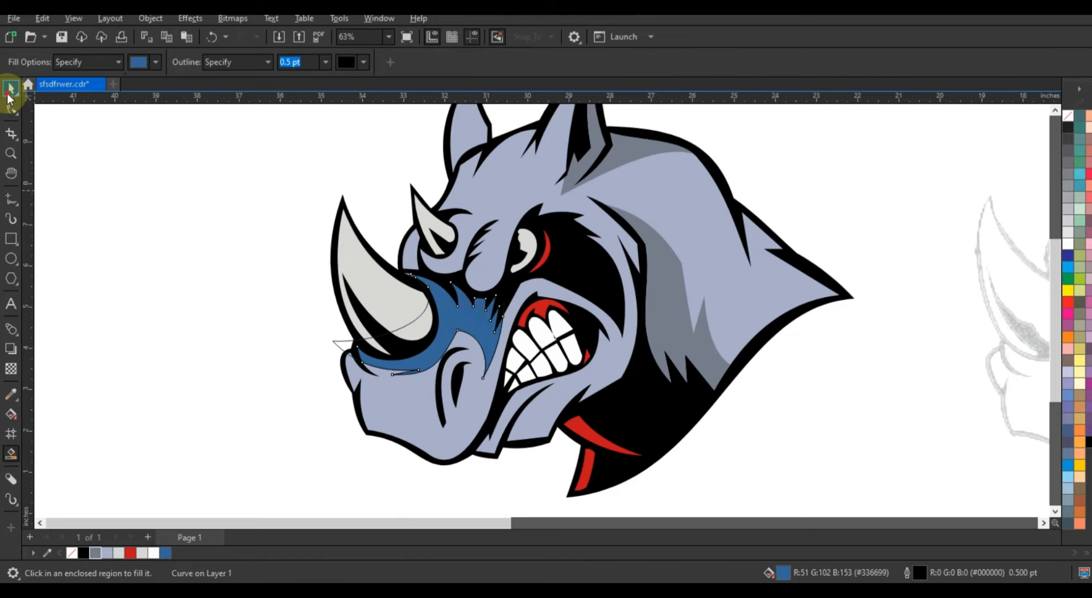
pyautogui.click(11, 88)
pyautogui.click(452, 337)
pyautogui.rightClick(1070, 114)
pyautogui.click(826, 186)
pyautogui.scroll(-3, 534, 309)
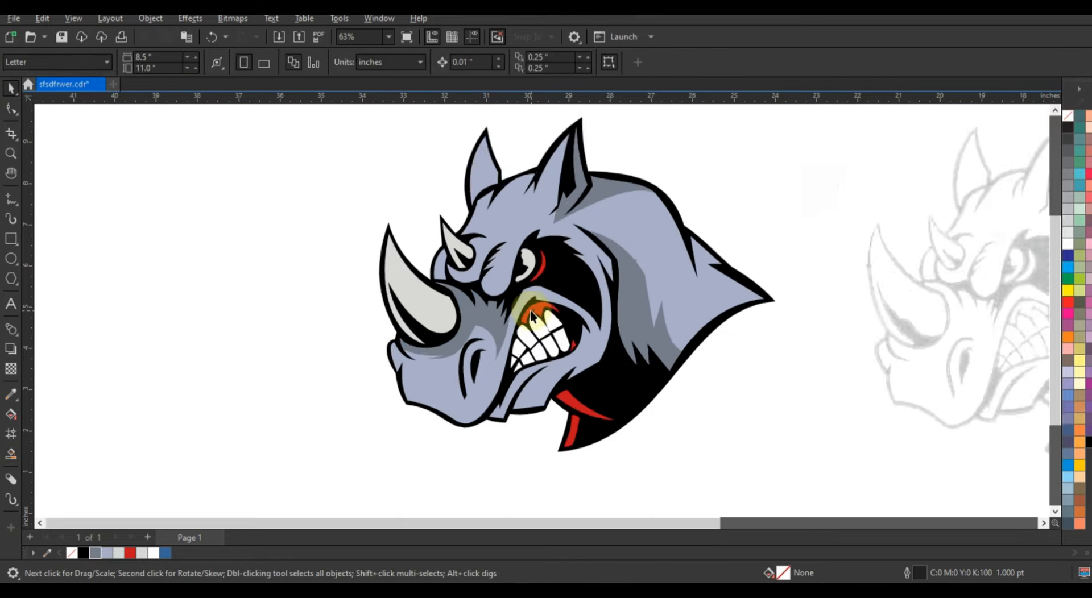
# Step: Fill the rhino's far ear with the dark gray #777D8D
pyautogui.press('z')
pyautogui.moveTo(398, 173); pyautogui.dragTo(718, 396)
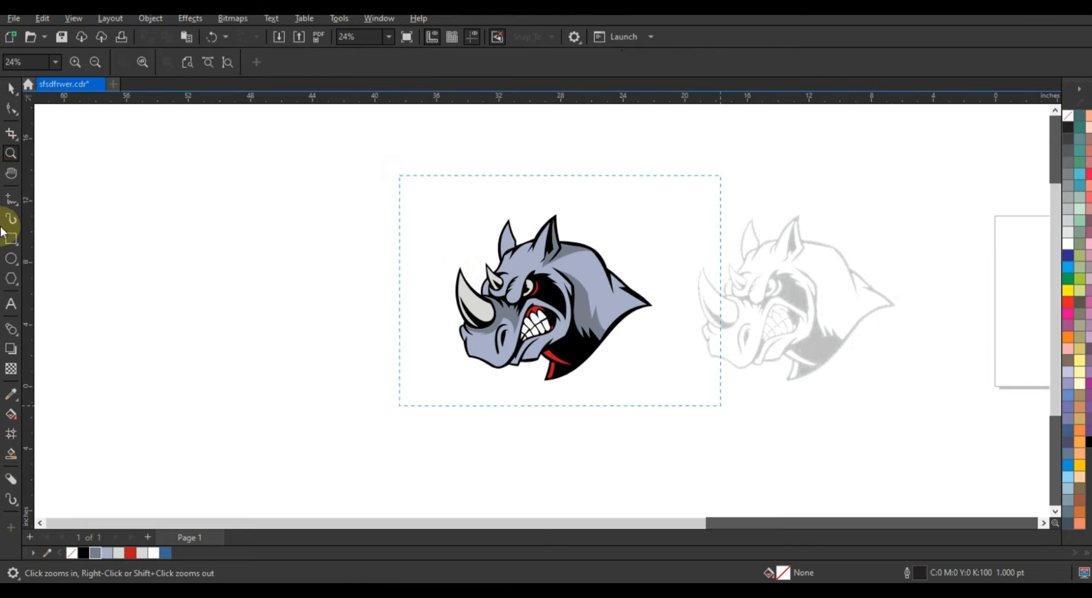
pyautogui.press('space')
pyautogui.click(454, 228)
pyautogui.scroll(-1, 243, 391)
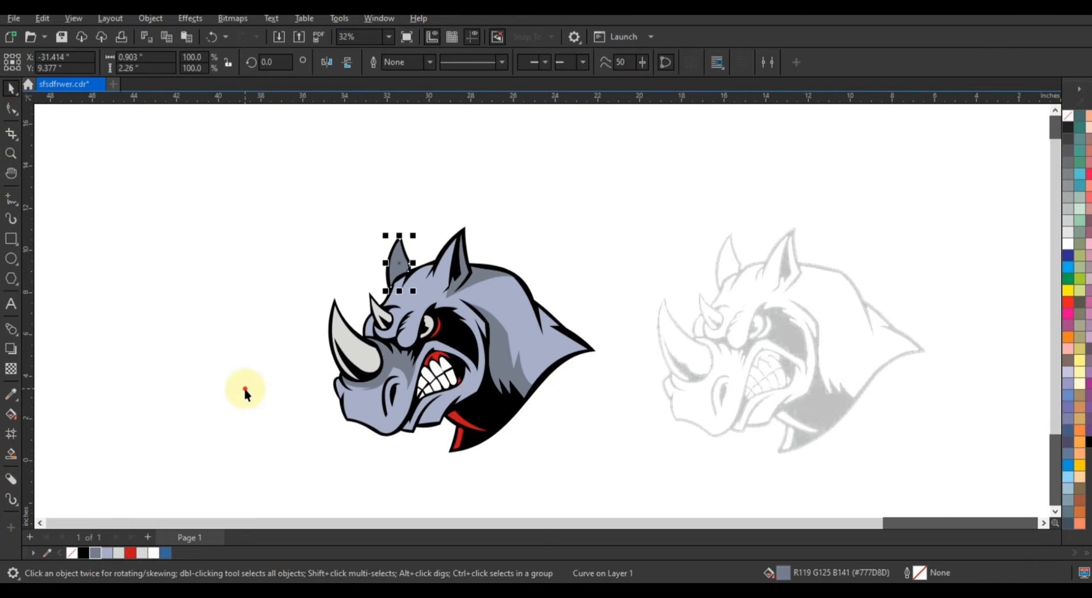
pyautogui.click(255, 384)
# Step: Frame the colored rhino head and the original sketch together and preview them in full screen
pyautogui.scroll(-1, 295, 324)
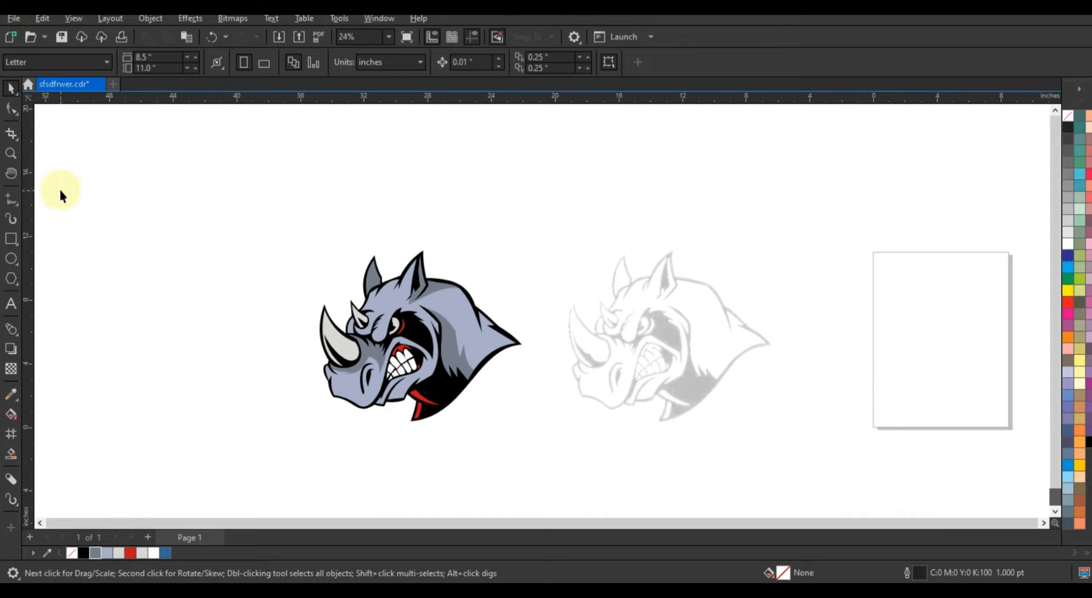
pyautogui.press('z')
pyautogui.moveTo(655, 434); pyautogui.dragTo(826, 462)
pyautogui.press('F9')
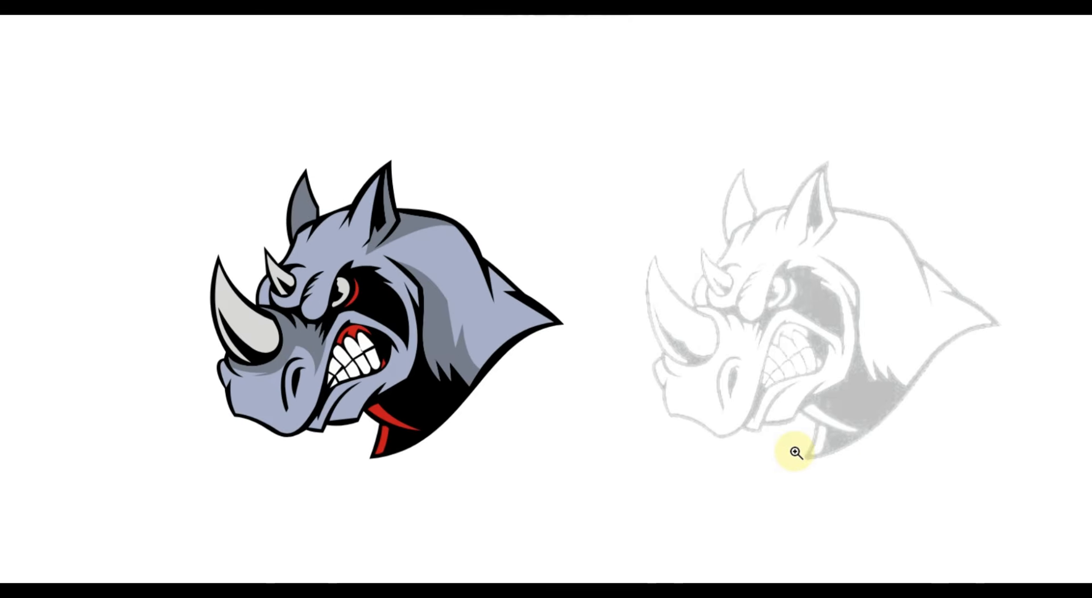